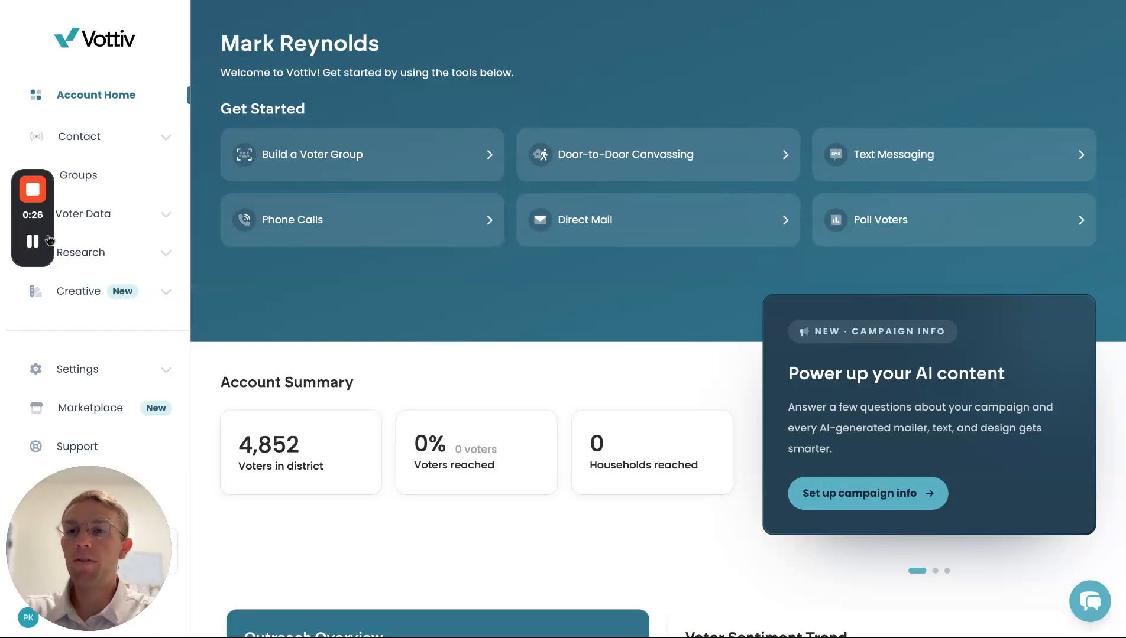
- Start a new campaign website from scratch in Creative > Website and scroll to the Candidate name field
left_click(114, 289)
left_click(110, 334)
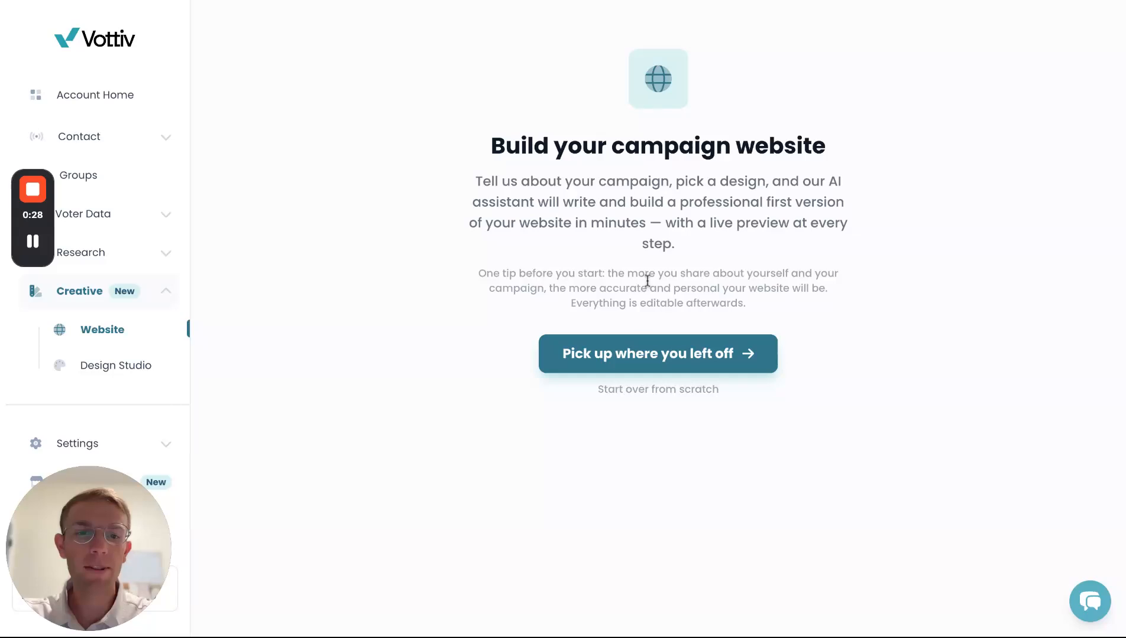
left_click(640, 392)
scroll(457, 336, "down", 3)
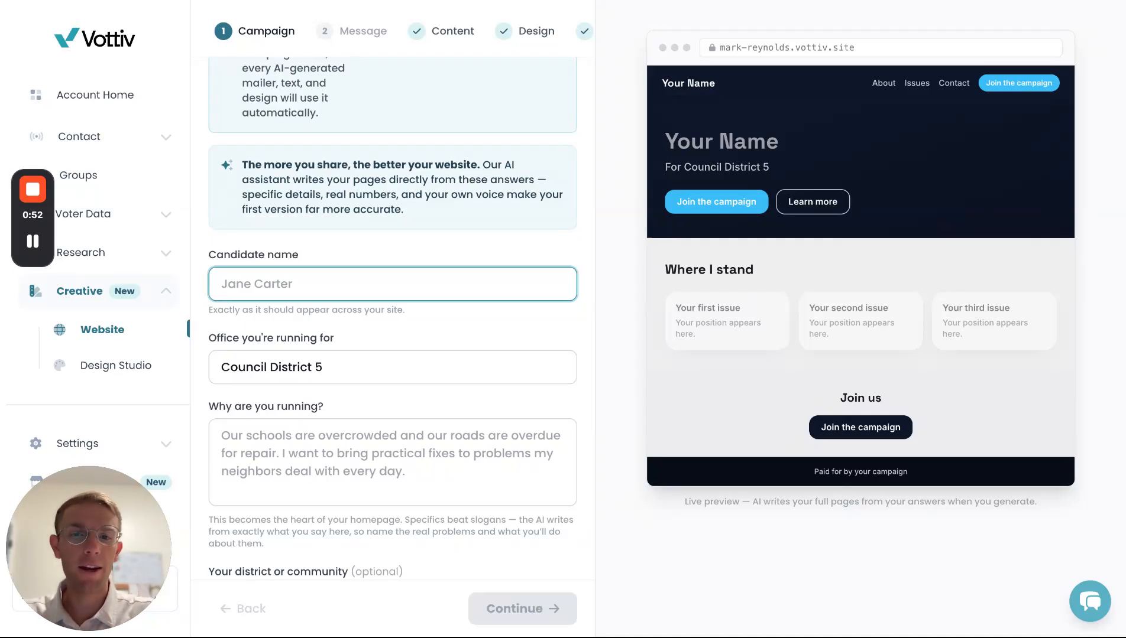
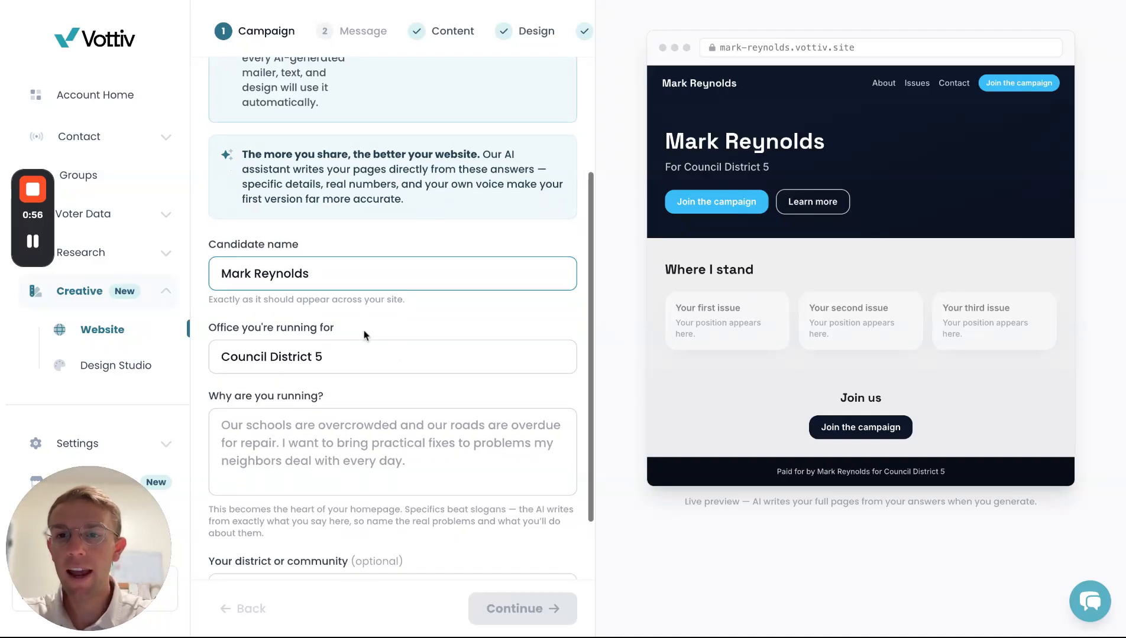
- Enter the candidate's name and paste a one-paragraph reason for running about Dana Point
scroll(363, 332, "down", 1)
left_click(351, 359)
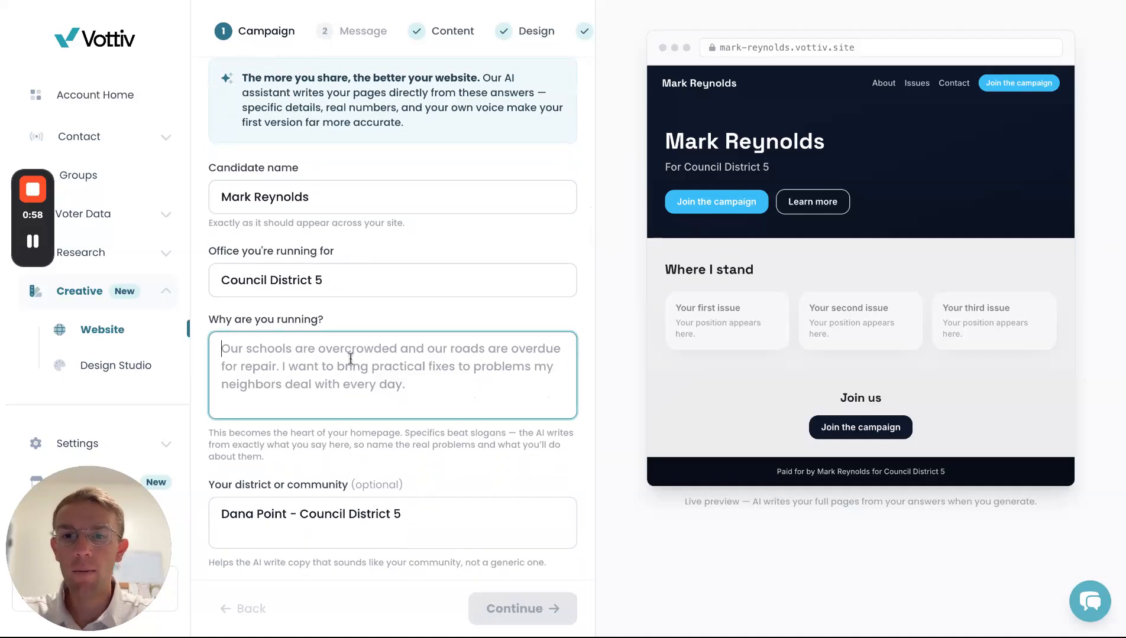
key("super+Tab")
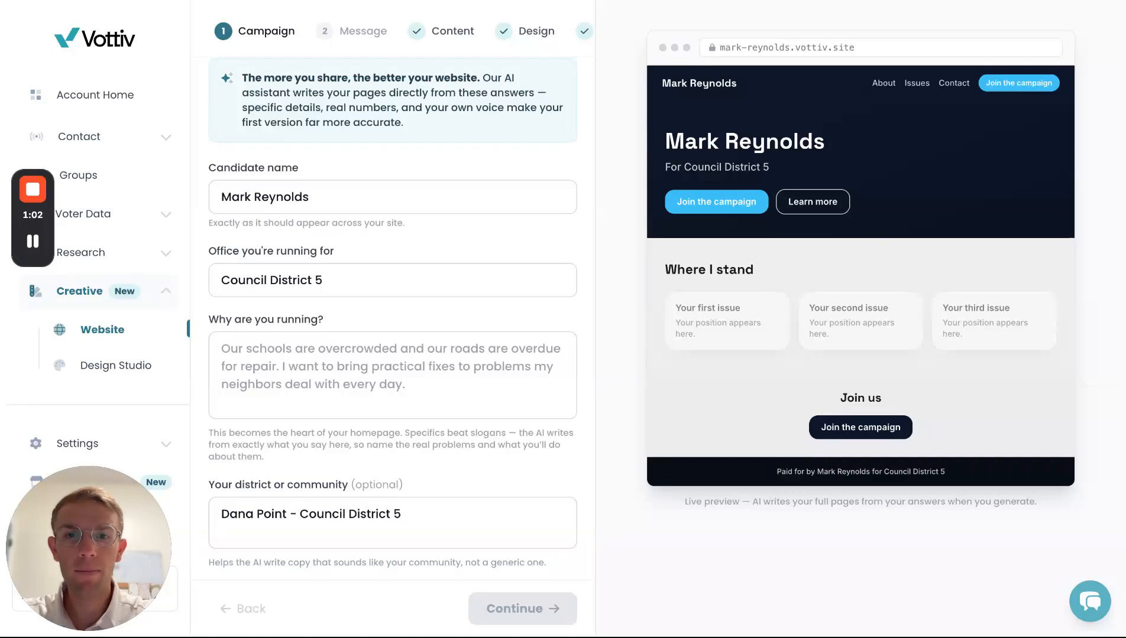
key("super+Tab")
type("I'm running to keep Dana Point the safe, beautiful harbor town we fell in love with, with balanced budgets, safe neighborhoods, and a City Hall that answers to residents.")
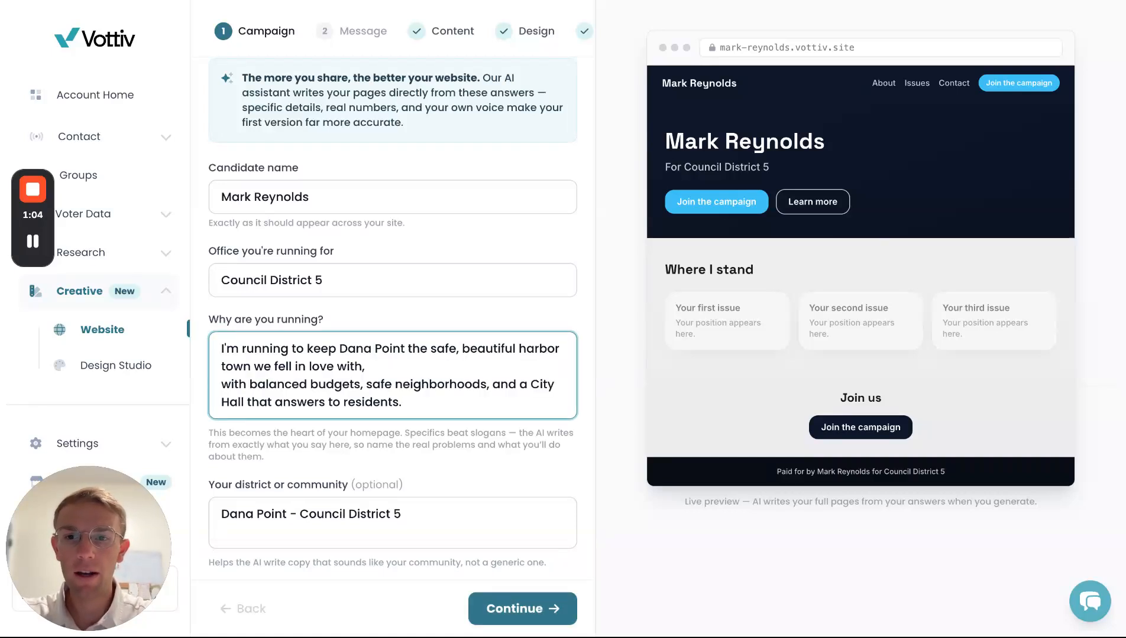
left_click(221, 384)
key("BackSpace")
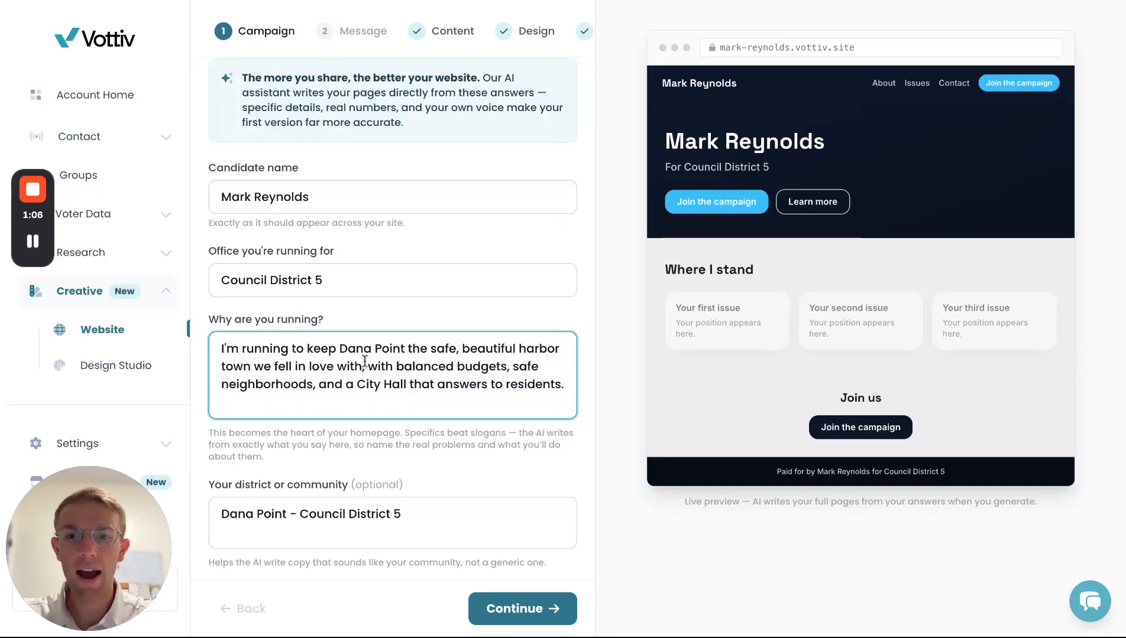
- Finish the why-running answer and advance the form to the Message step
scroll(417, 317, "down", 1)
left_click(518, 600)
left_click(521, 614)
left_click(521, 613)
- Add issue 'Fiscal discipline.' with its balanced-budgets position as one paragraph
scroll(431, 346, "down", 1)
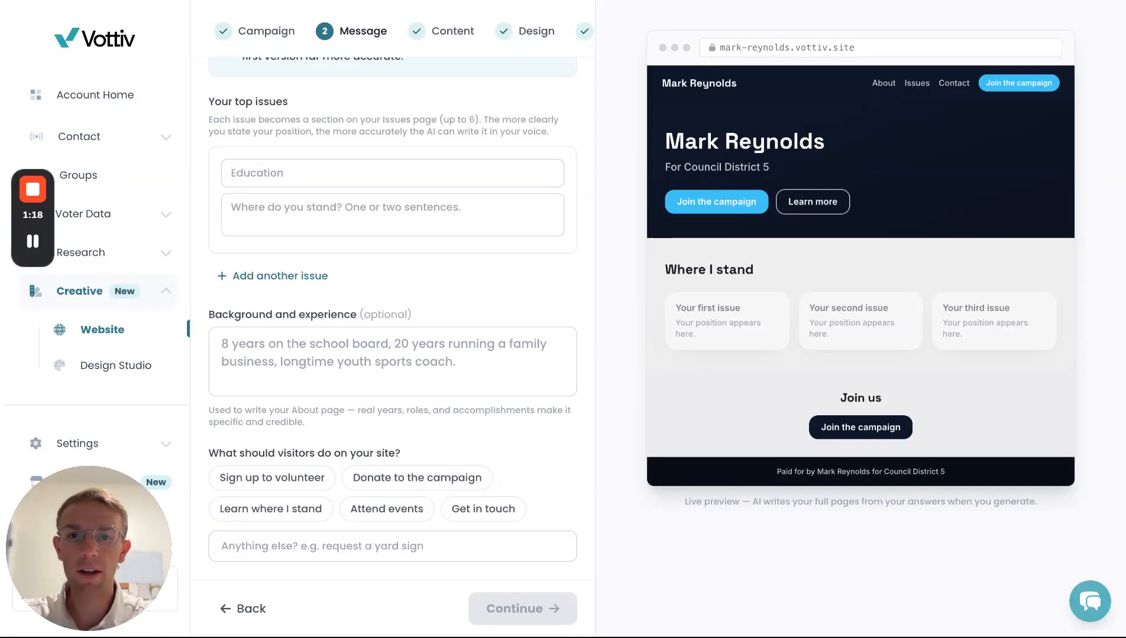
left_click(375, 174)
type("Fiscal discipline.")
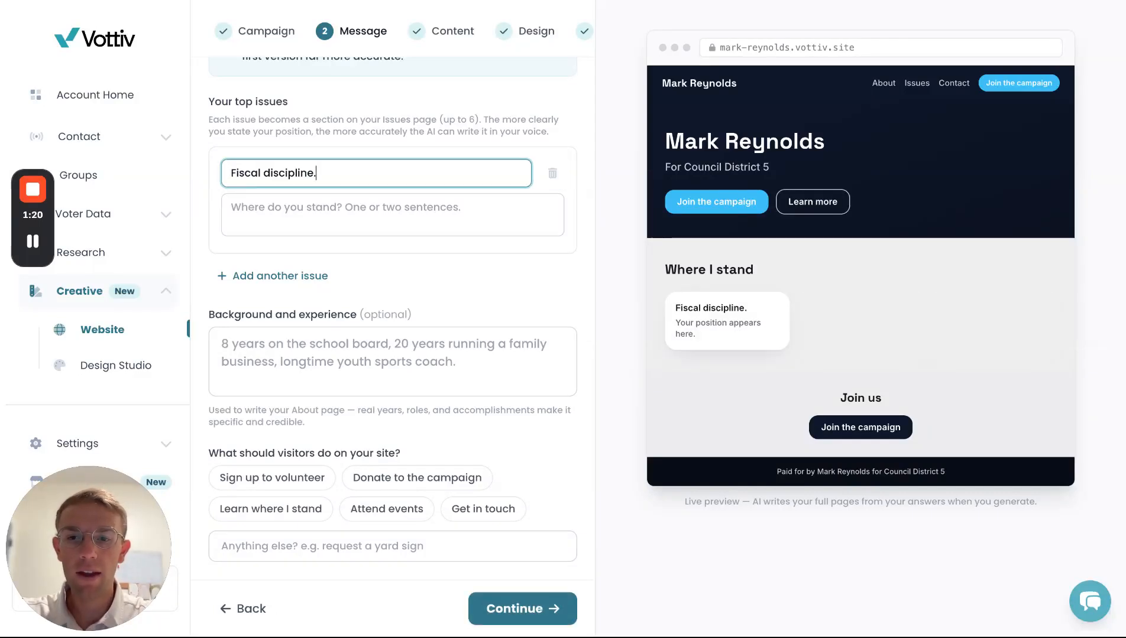
key("super+Tab")
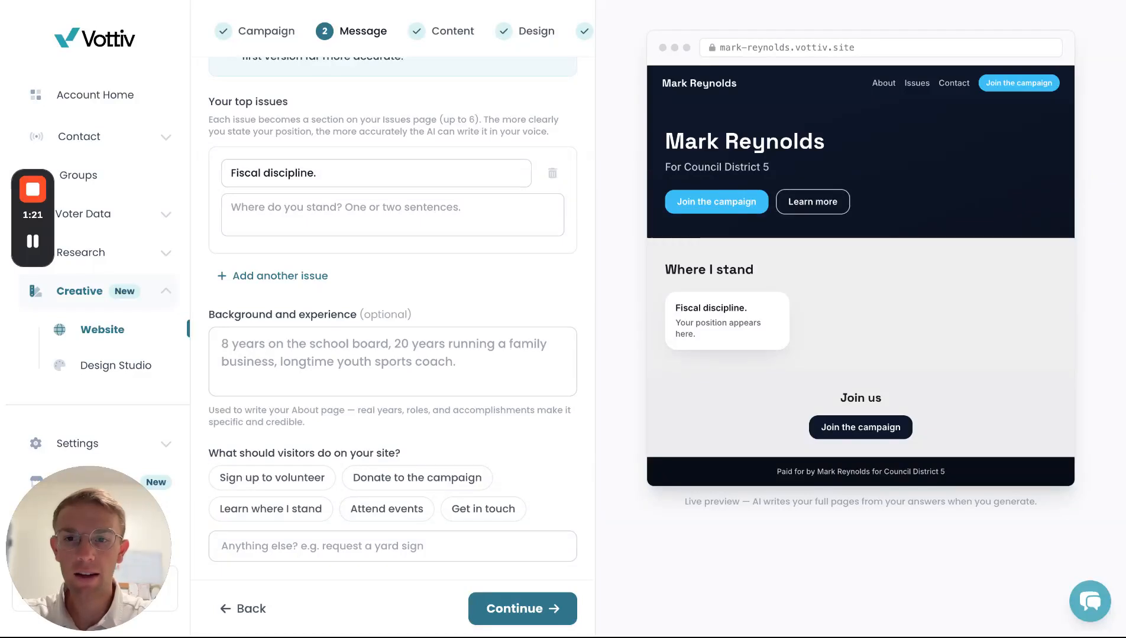
left_click(392, 214)
type("Balanced budgets, healthy reserves, no new taxes. Spend residents' money like it's your own, because it is.")
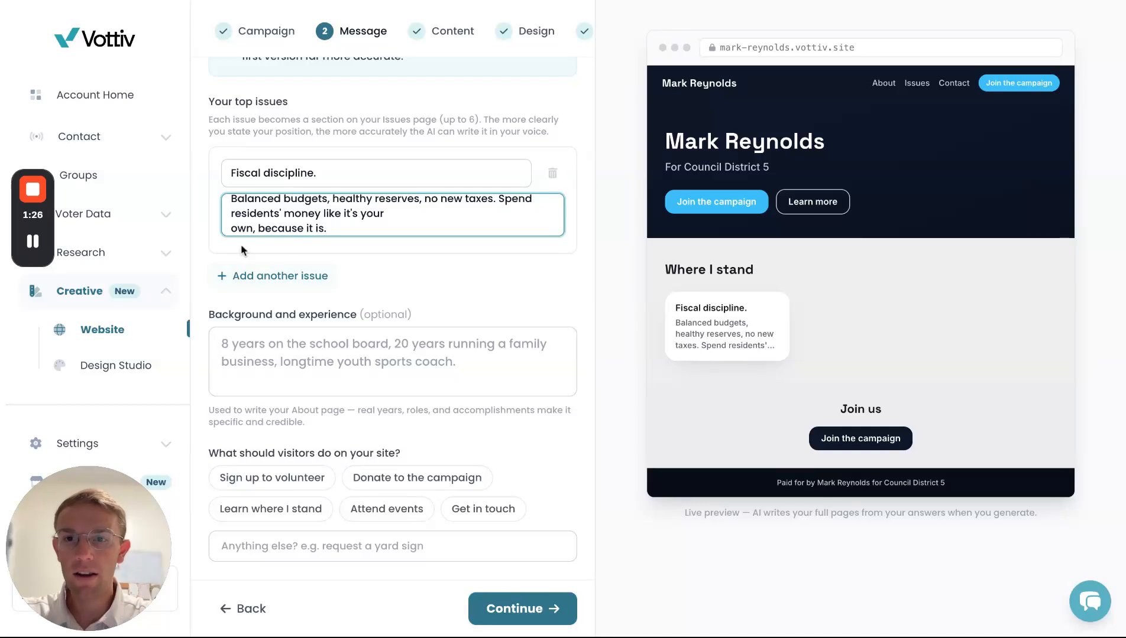
left_click(231, 229)
key("BackSpace")
- Add a second issue, 'Get the Harbor revitalization right', with its harbor position statement
left_click(231, 276)
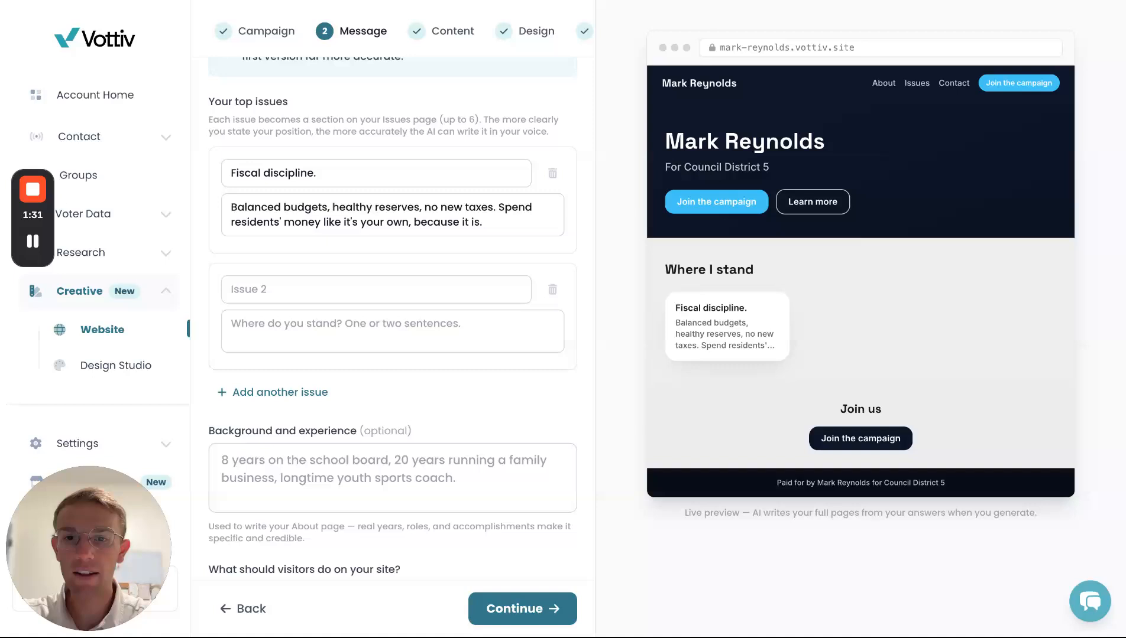
left_click(376, 290)
type("Get the Harbor revitalization right")
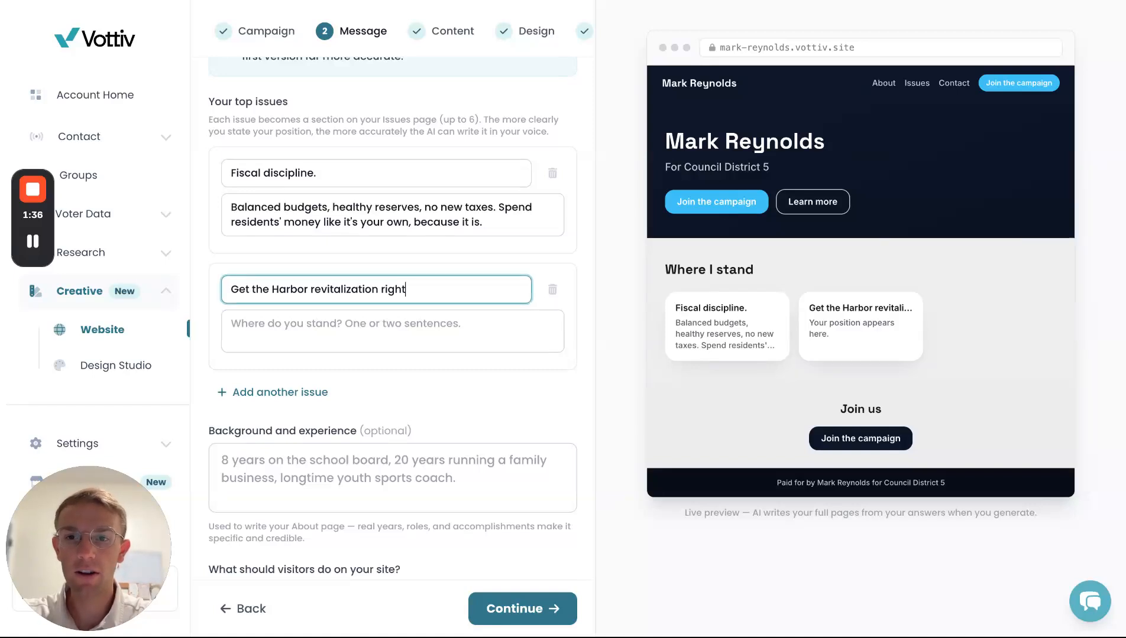
key("super+Tab")
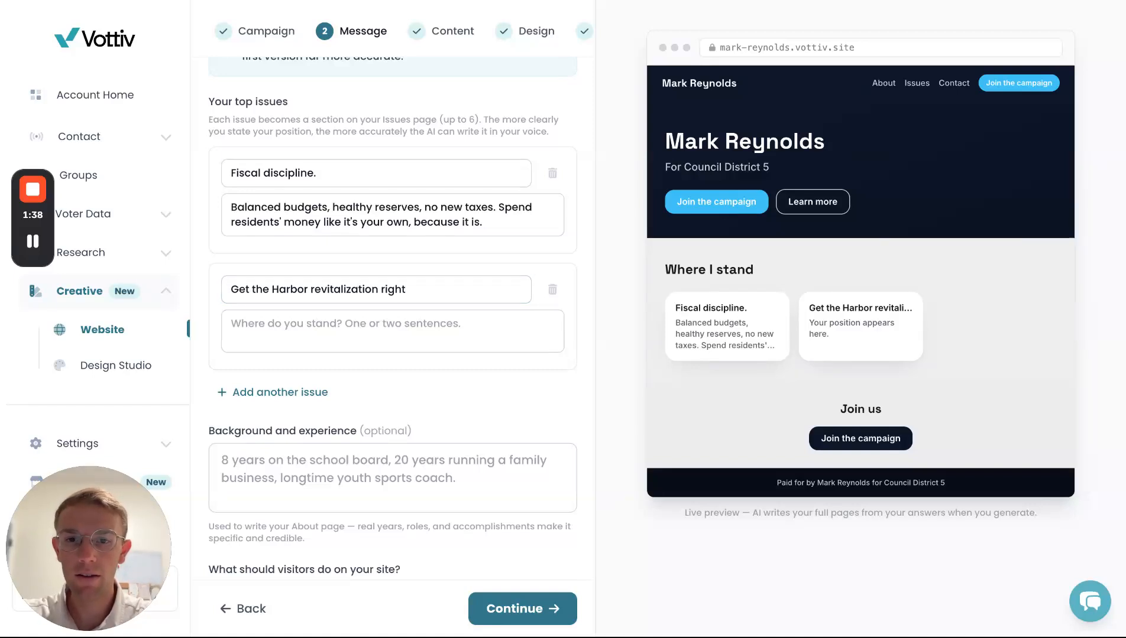
left_click(310, 343)
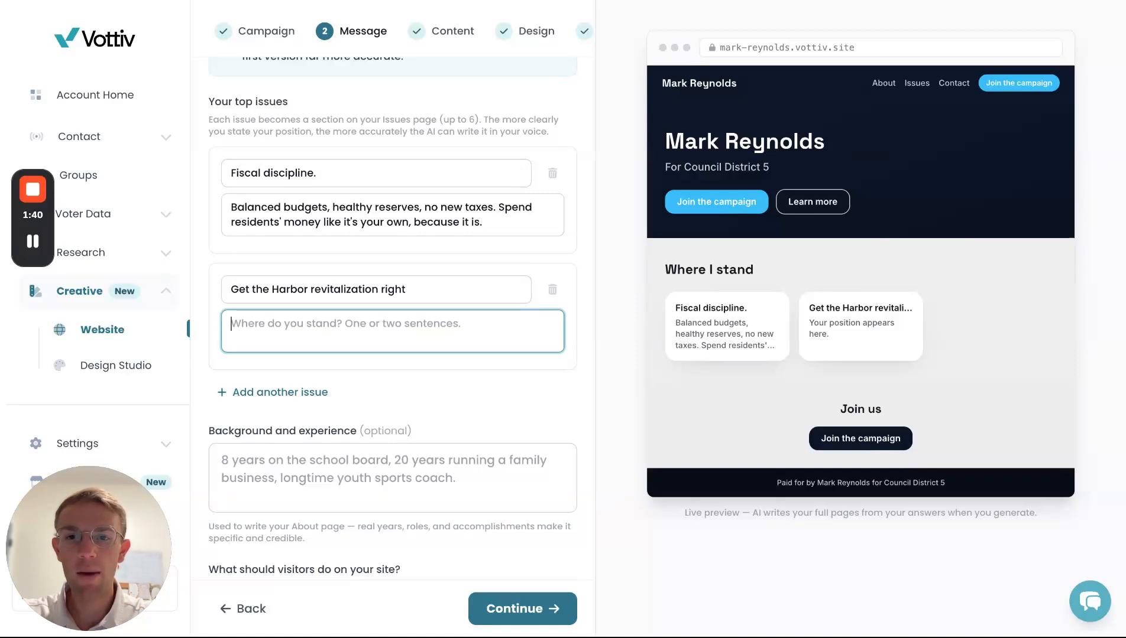
type("Hold the developers and county accountable on timelines, keep slip fees fair for boaters, and make sure the new harbor serves locals first.")
left_click(233, 331)
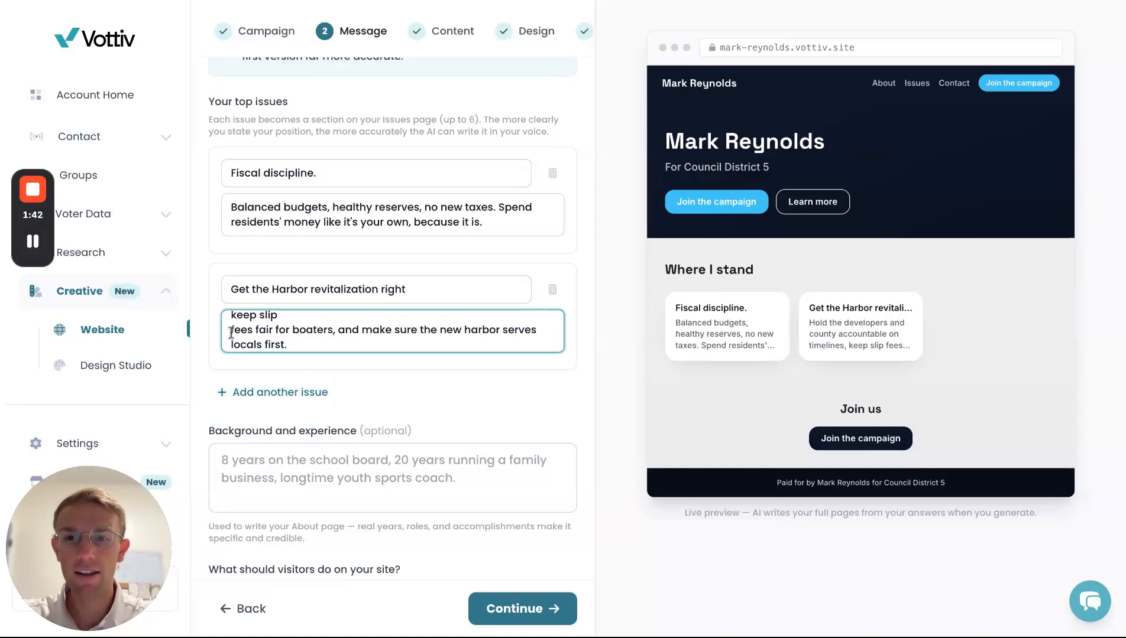
key("BackSpace")
- Add a third issue, 'Preserve our coast', with its coastal conservation position statement
left_click(310, 390)
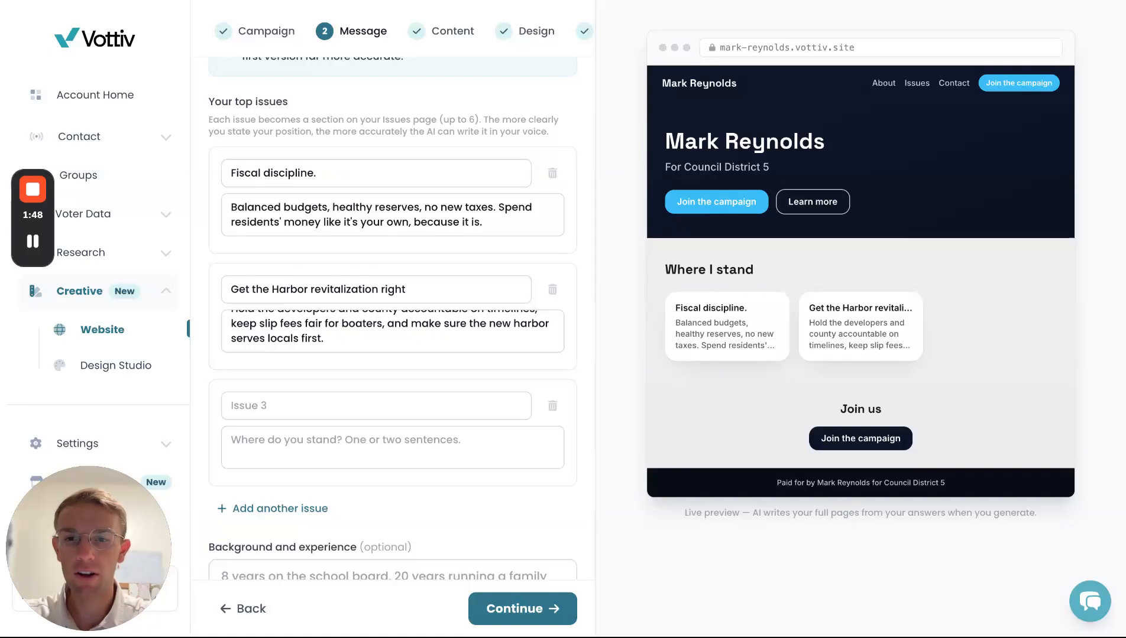
left_click(296, 406)
type("Preserve our coast")
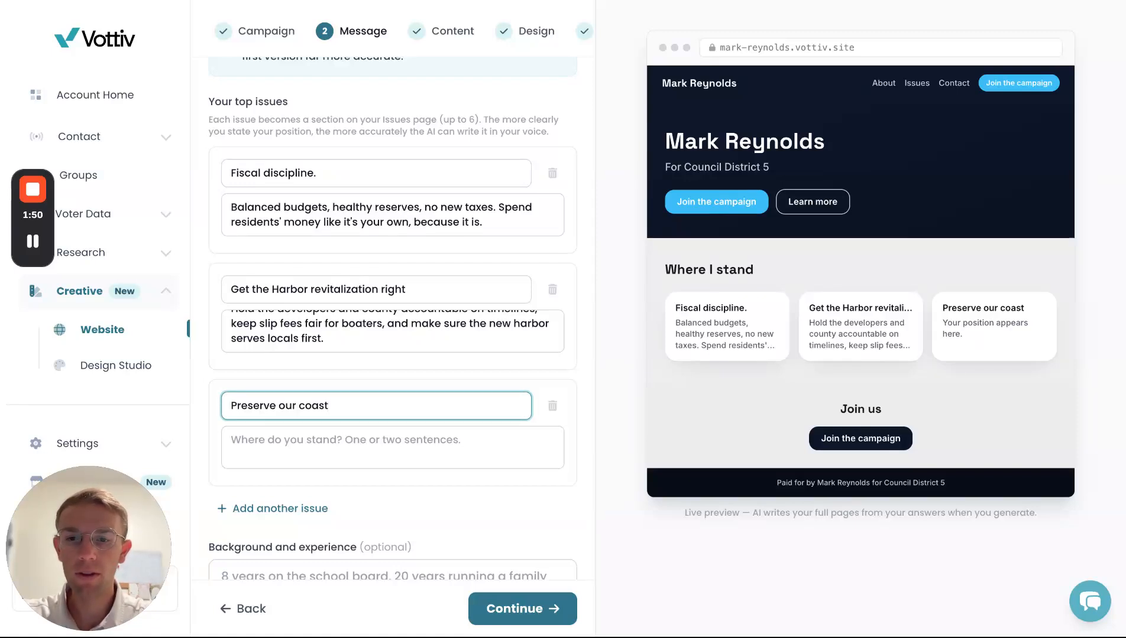
key("super+Tab")
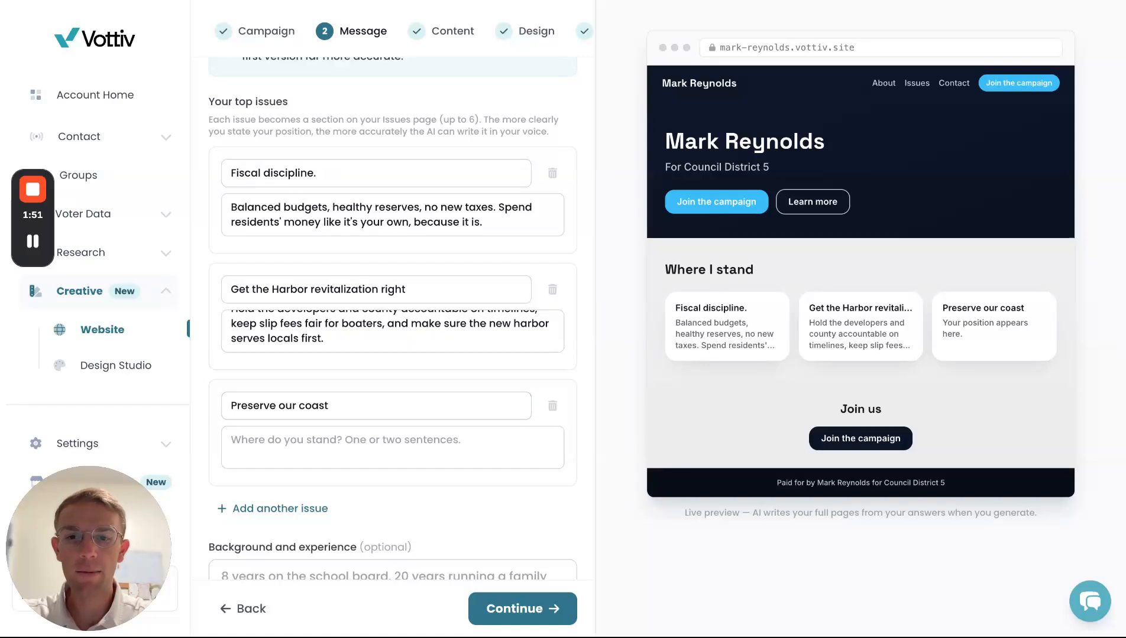
key("super+Tab")
key("super+v")
key("super+z")
key("Tab")
type("Clean beaches, a healthy harbor, and responsible stewardship of the Headlands. Conservation without the extremism.")
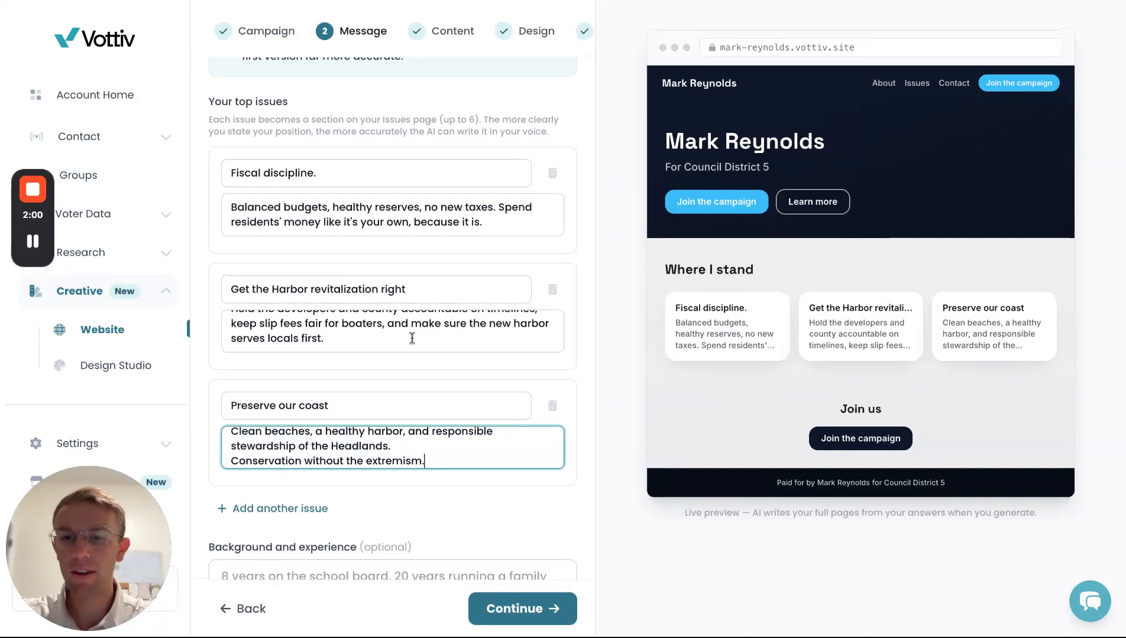
scroll(412, 338, "down", 4)
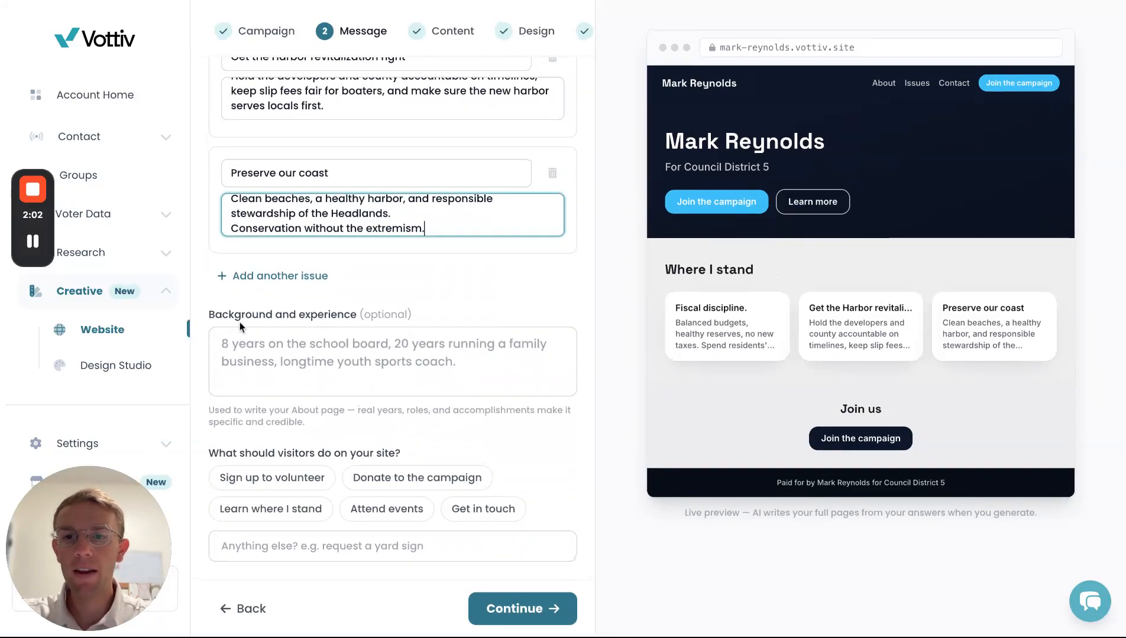
- Paste the candidate's background biography into the background and experience field
key("super+Tab")
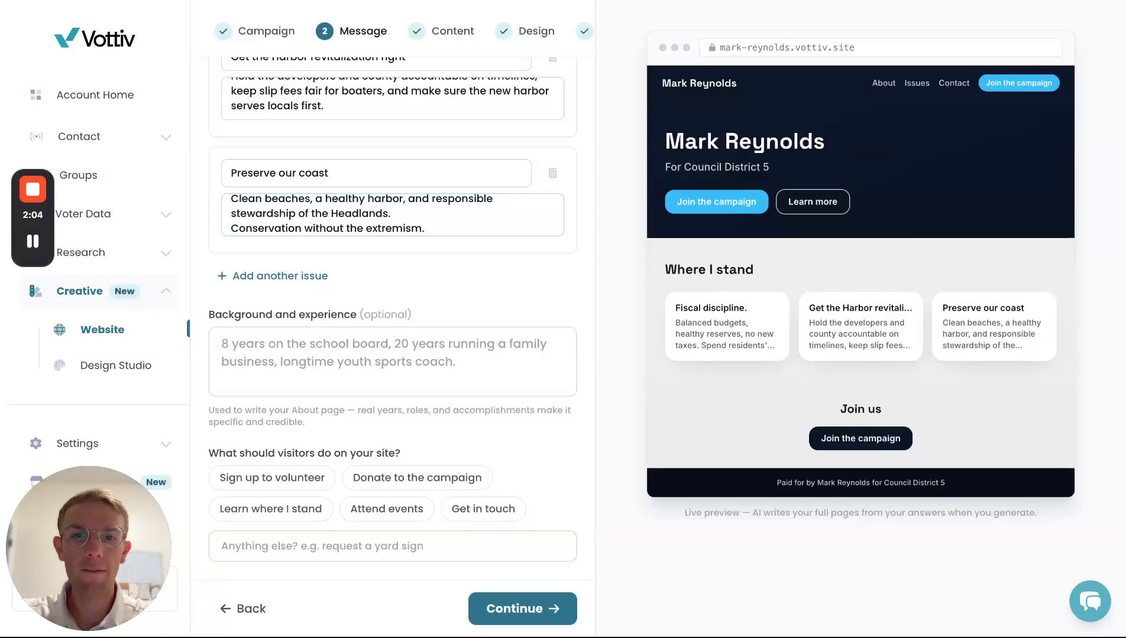
key("super+Tab")
left_click(367, 361)
key("super+v")
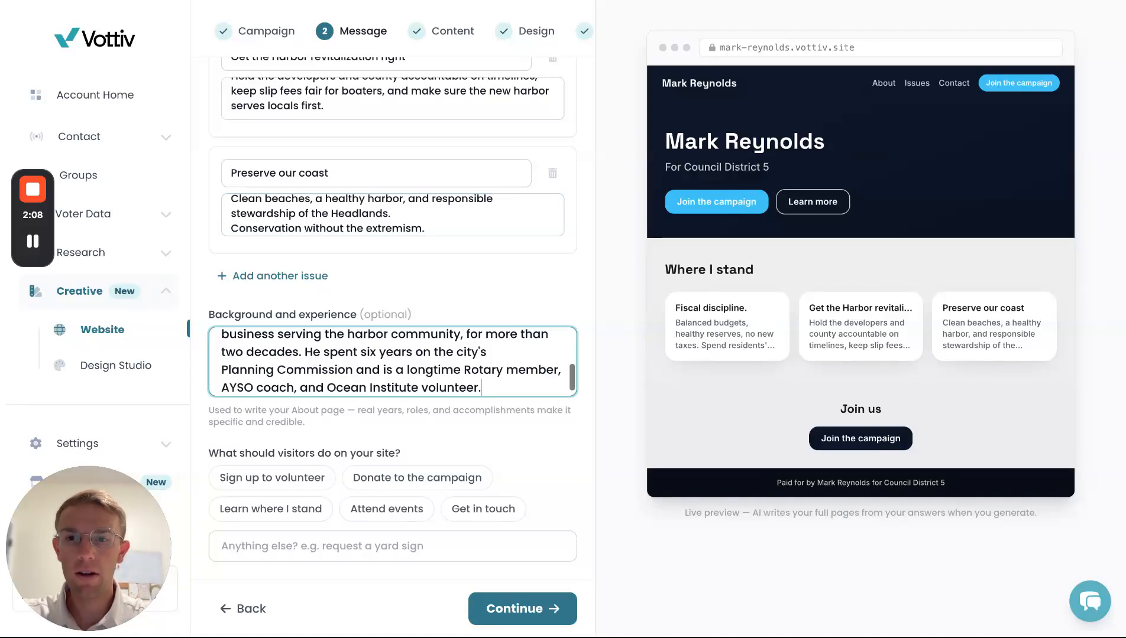
- Select 'Sign up to volunteer' and 'Donate to the campaign' as visitor actions, then continue to Content
scroll(367, 361, "down", 1)
scroll(420, 413, "down", 2)
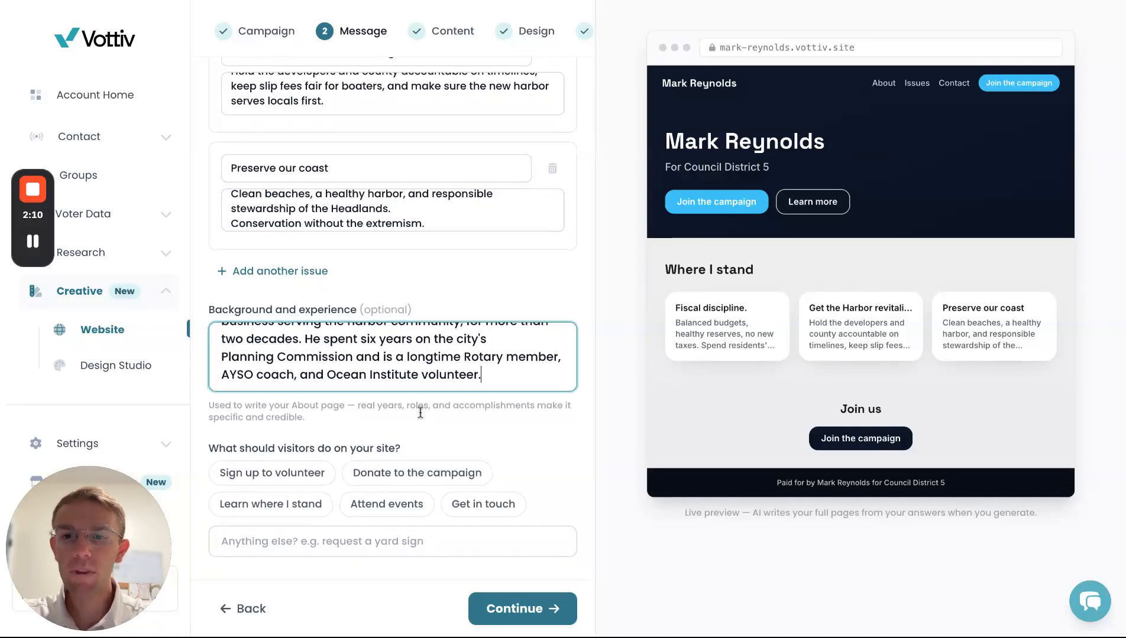
scroll(364, 480, "down", 1)
scroll(315, 410, "down", 1)
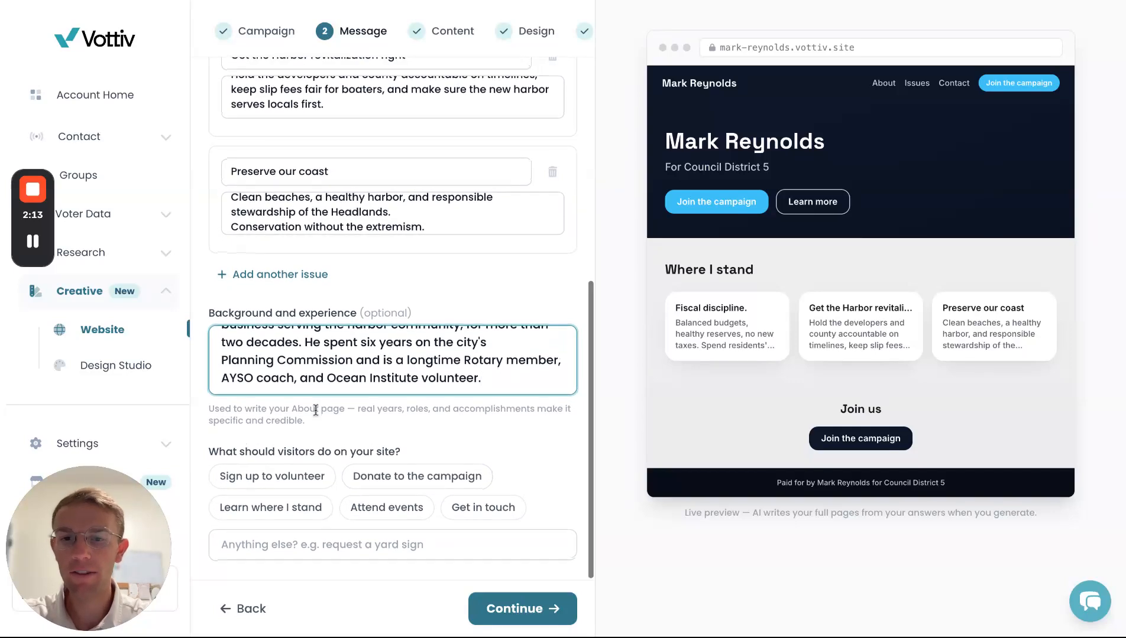
left_click(305, 487)
left_click(417, 486)
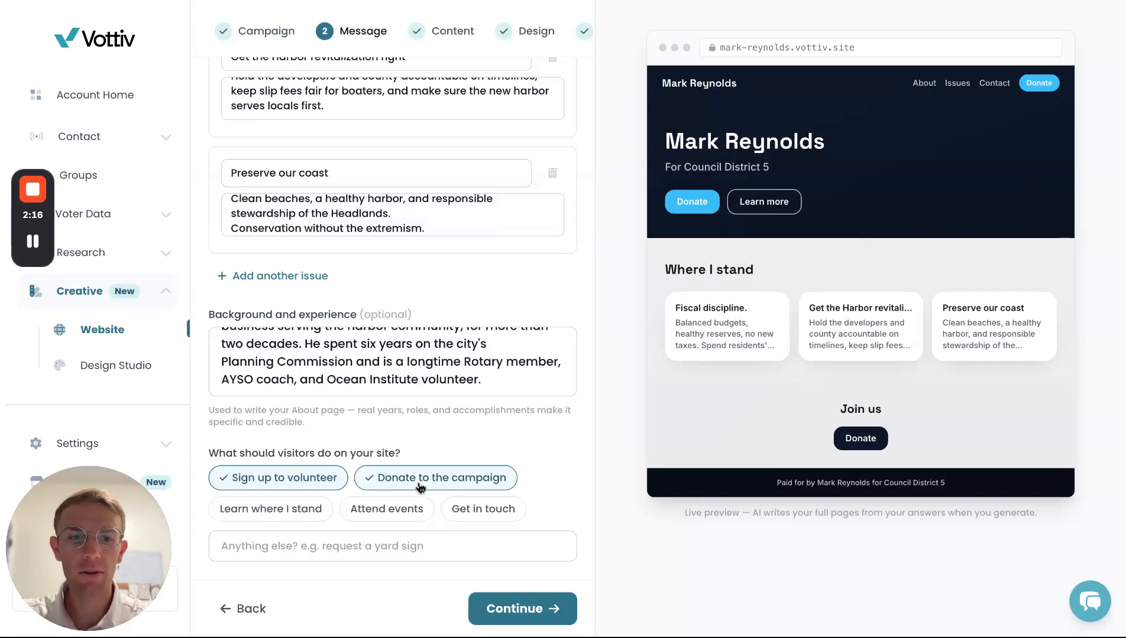
left_click(500, 614)
- Upload the harbor photo as the hero background image, shown behind the preview headline
scroll(416, 314, "up", 10)
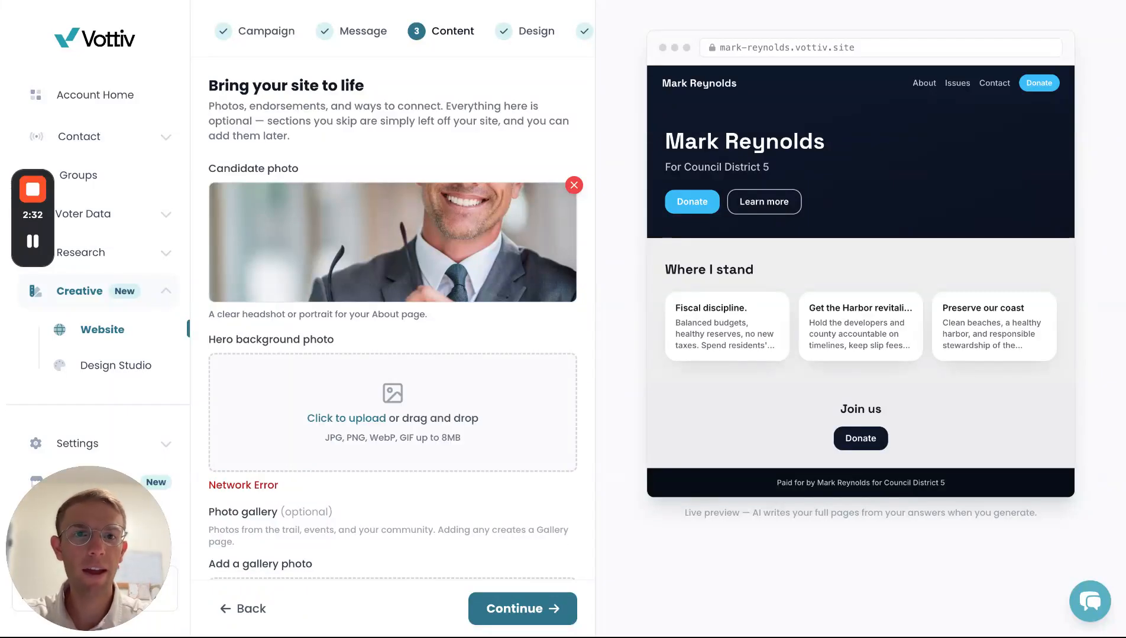
double_click(430, 409)
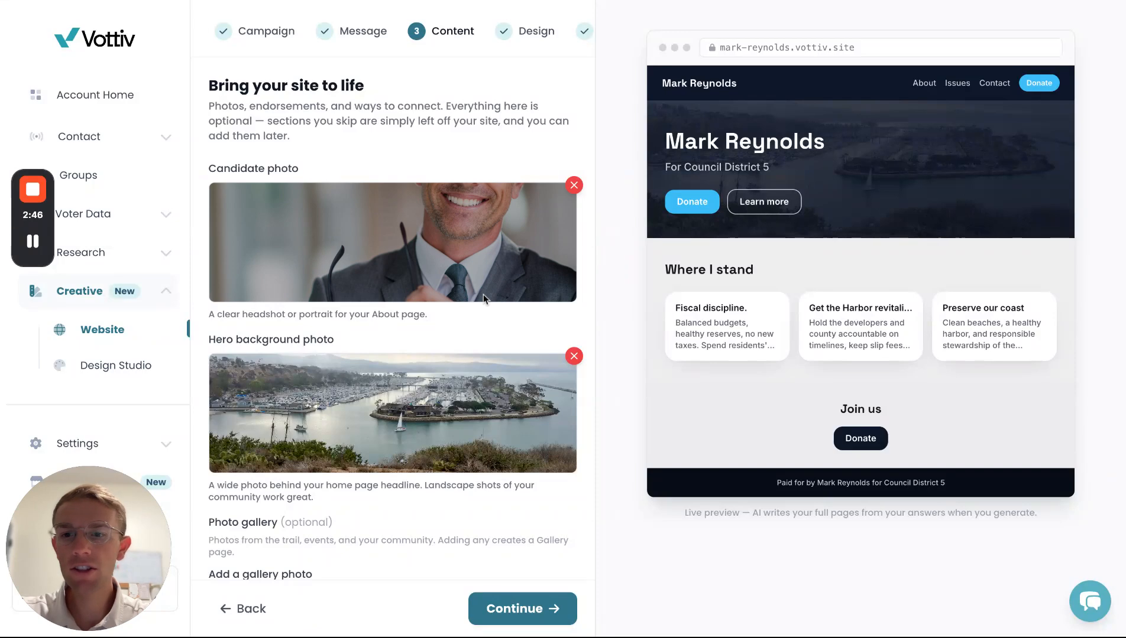
scroll(483, 294, "down", 2)
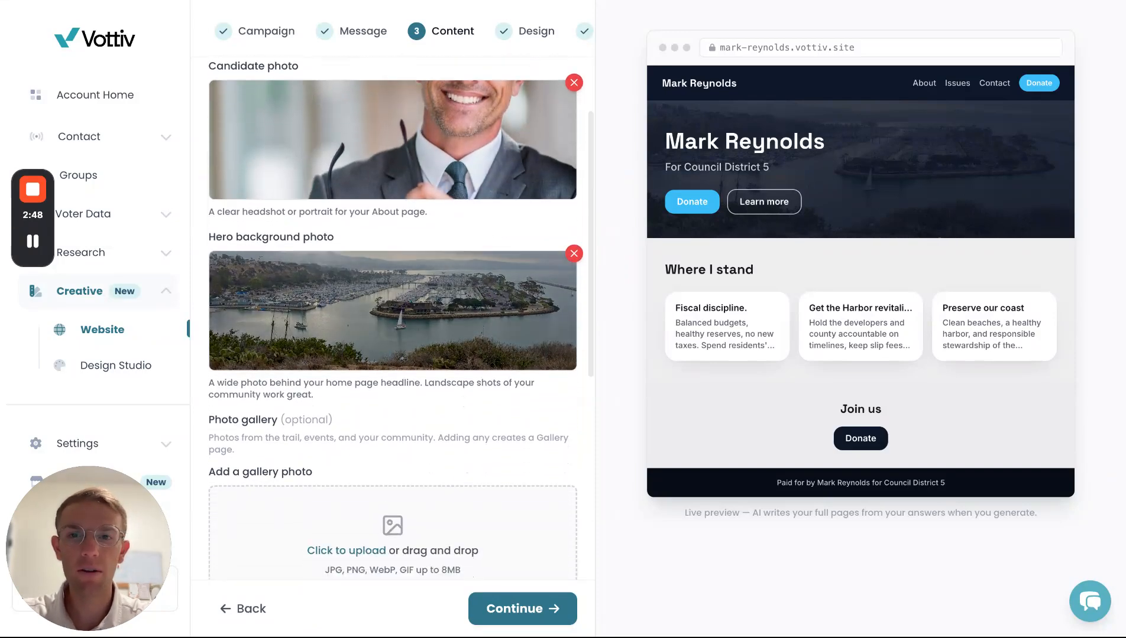
scroll(457, 411, "down", 3)
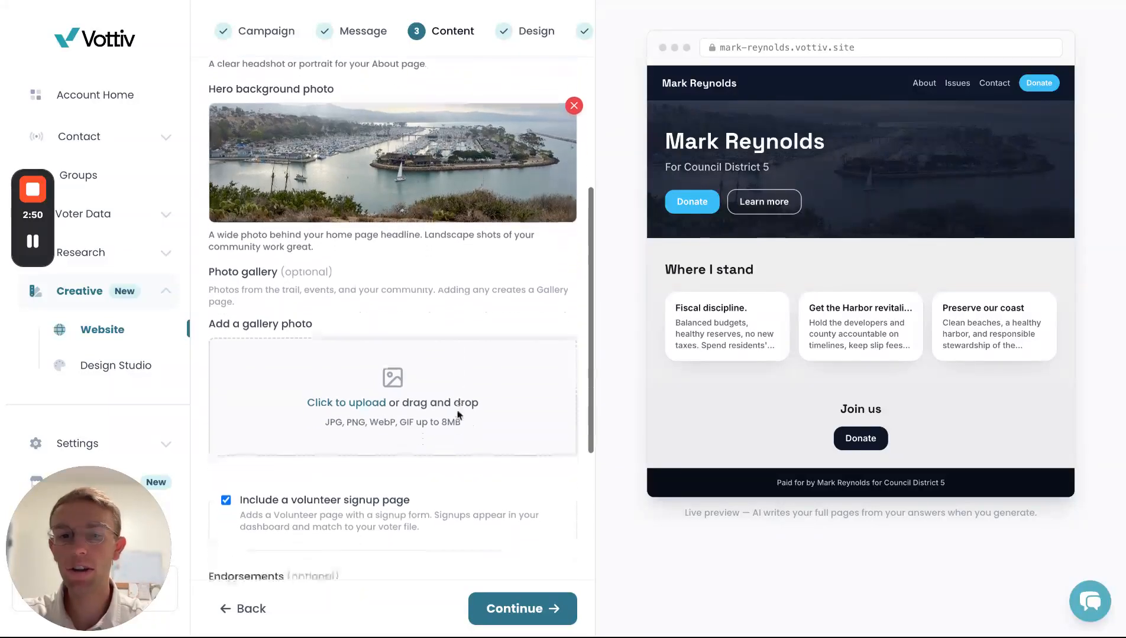
scroll(389, 384, "down", 2)
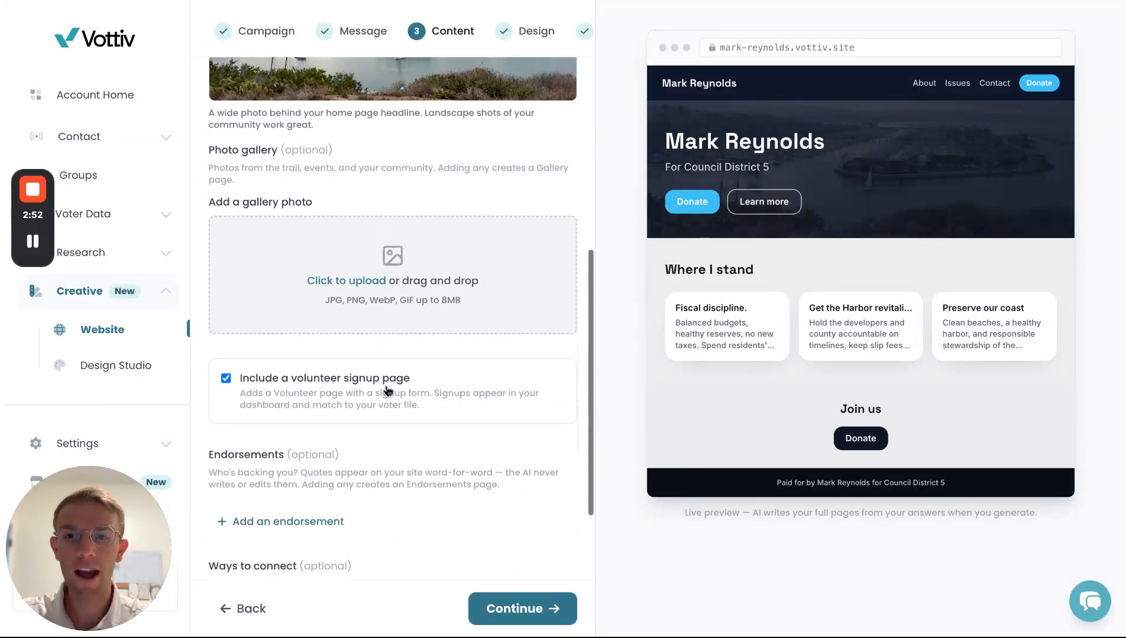
scroll(388, 391, "down", 2)
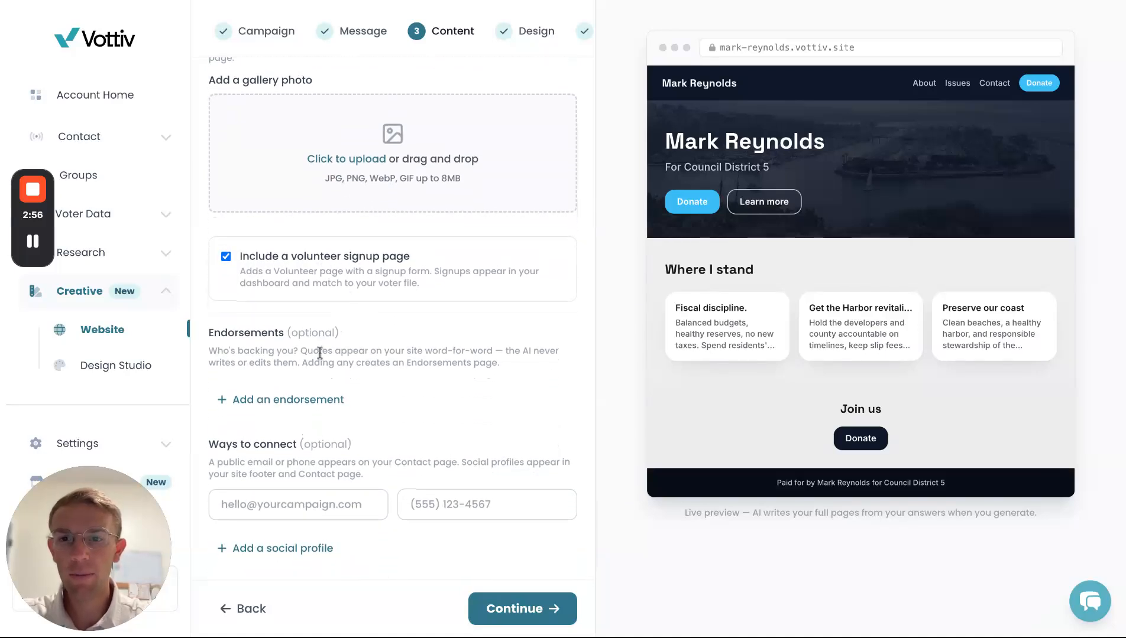
- Add an endorsement with the endorser's name, South County Taxpayers Alliance founder title, and quote
left_click(303, 401)
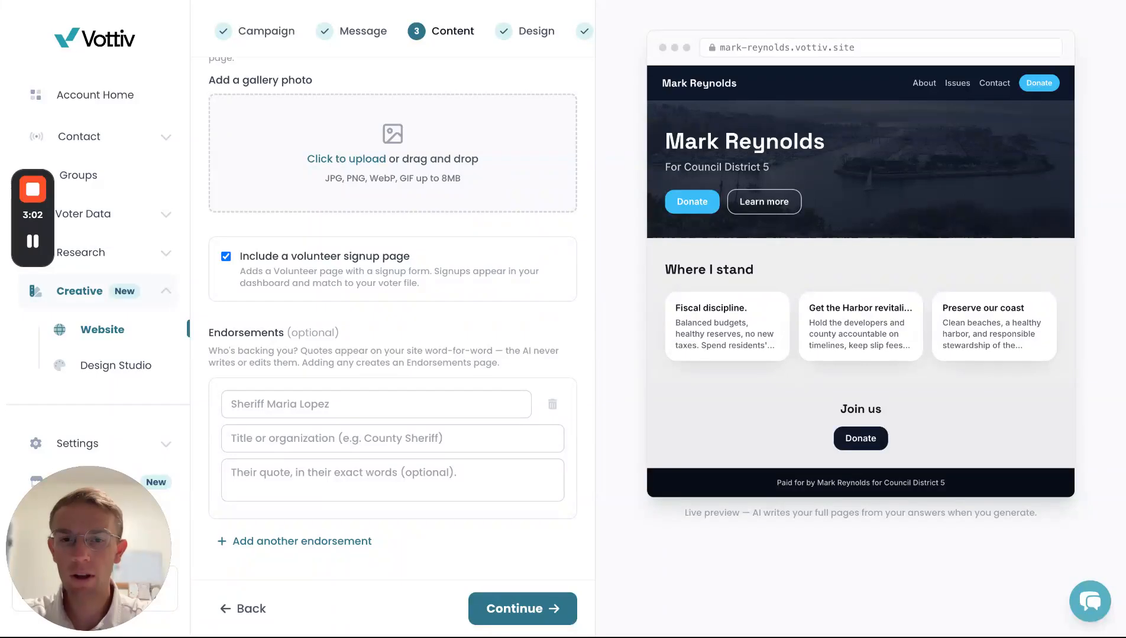
left_click(331, 405)
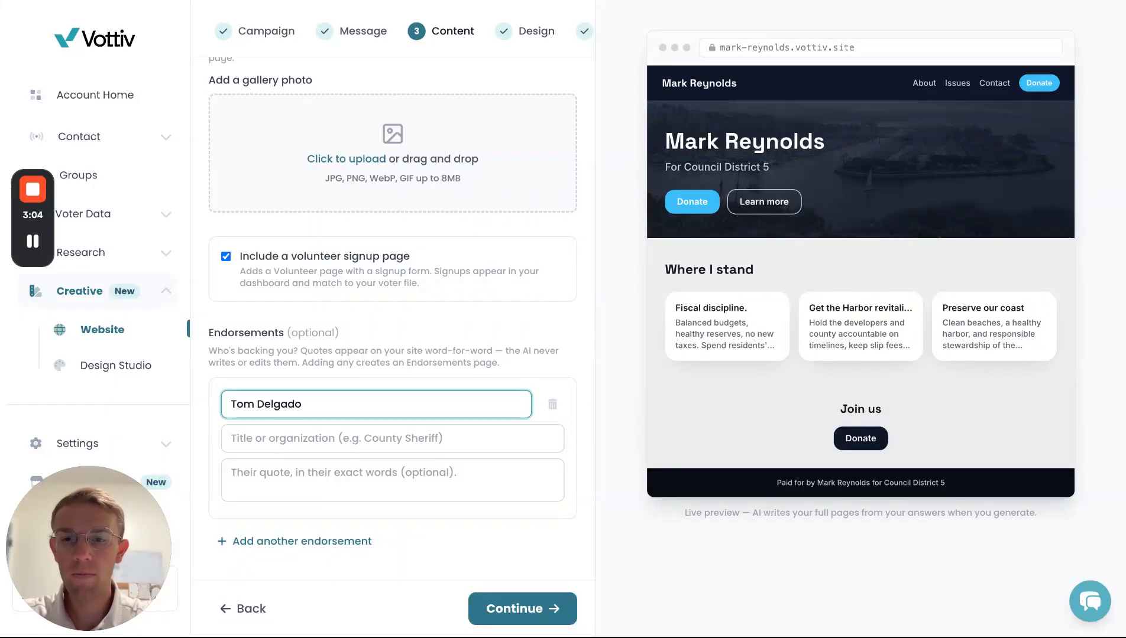
key("super+Tab")
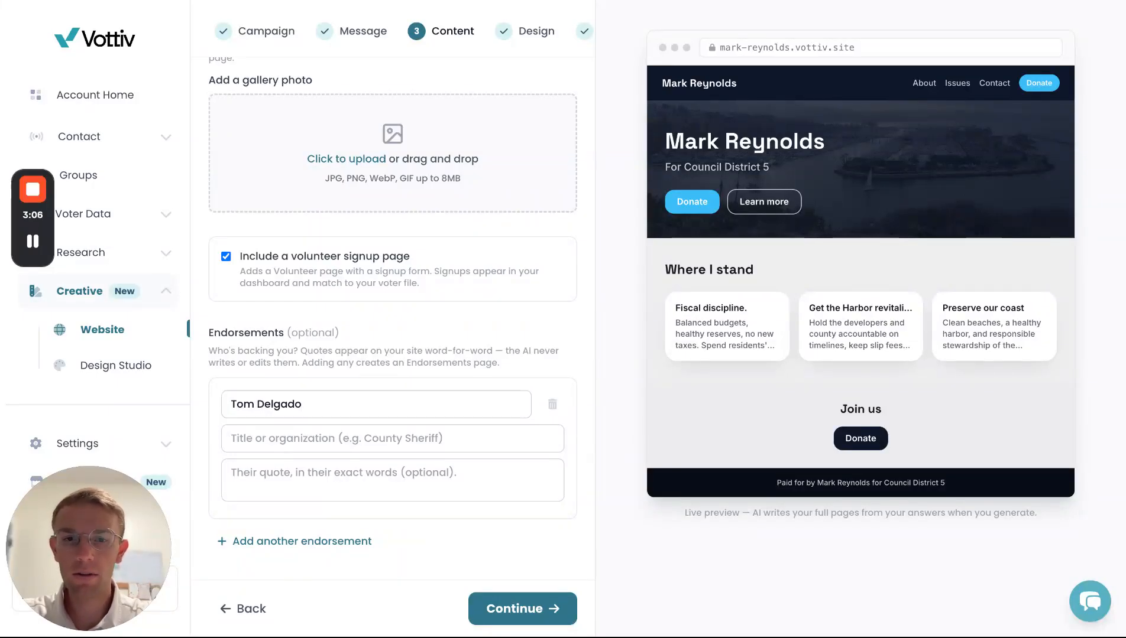
key("super+Tab")
left_click(234, 440)
type("Founder, South County Taxpayers Alliance")
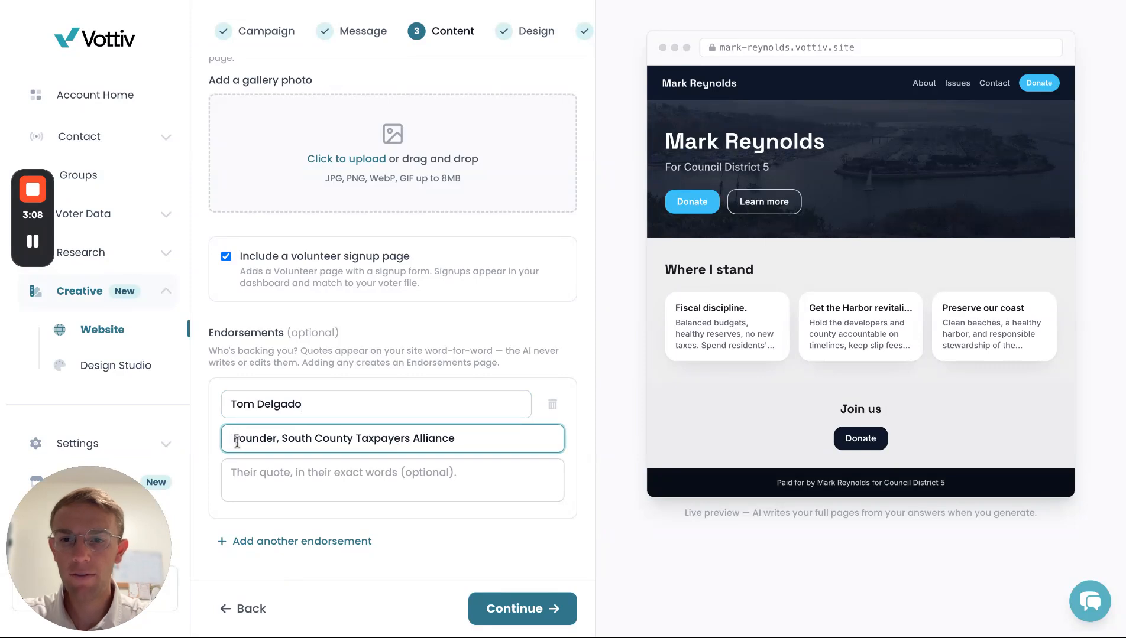
key("super+Tab")
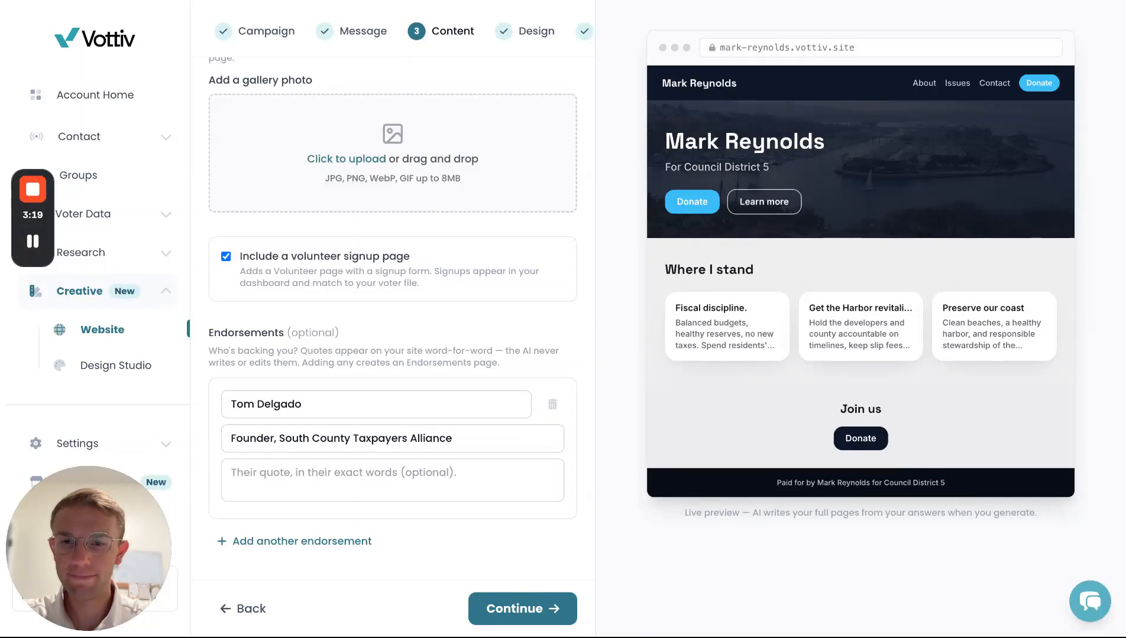
left_click(393, 480)
type("\"Mark treats every tax dollar like it came out of his own register, because for 22 years it did. He's the fiscal watchdog City Hall needs.\"")
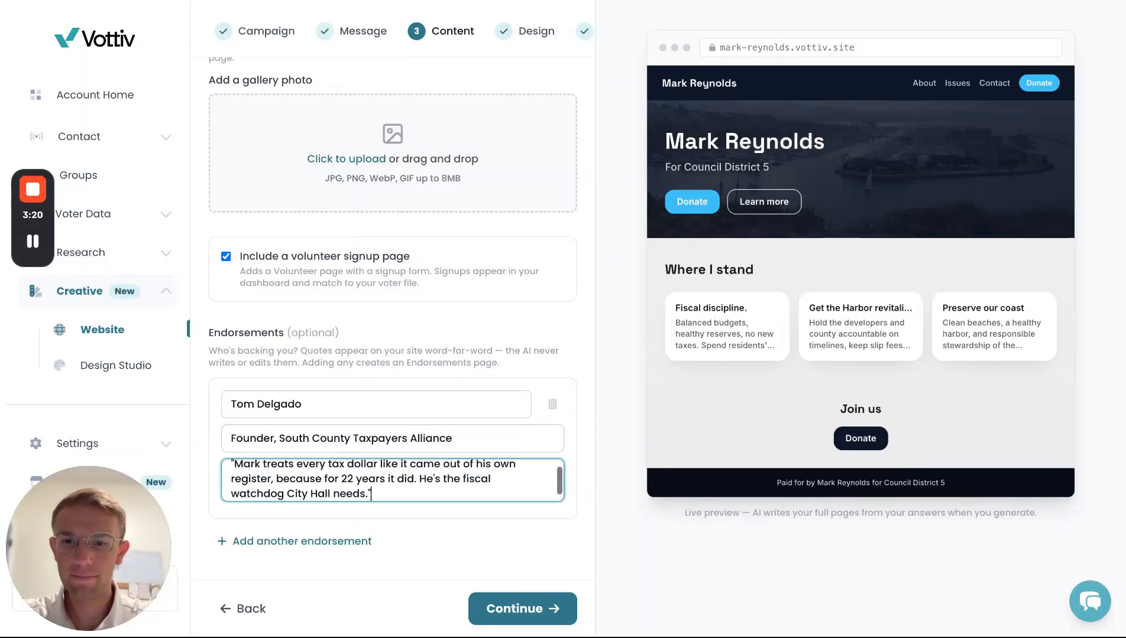
scroll(346, 378, "down", 3)
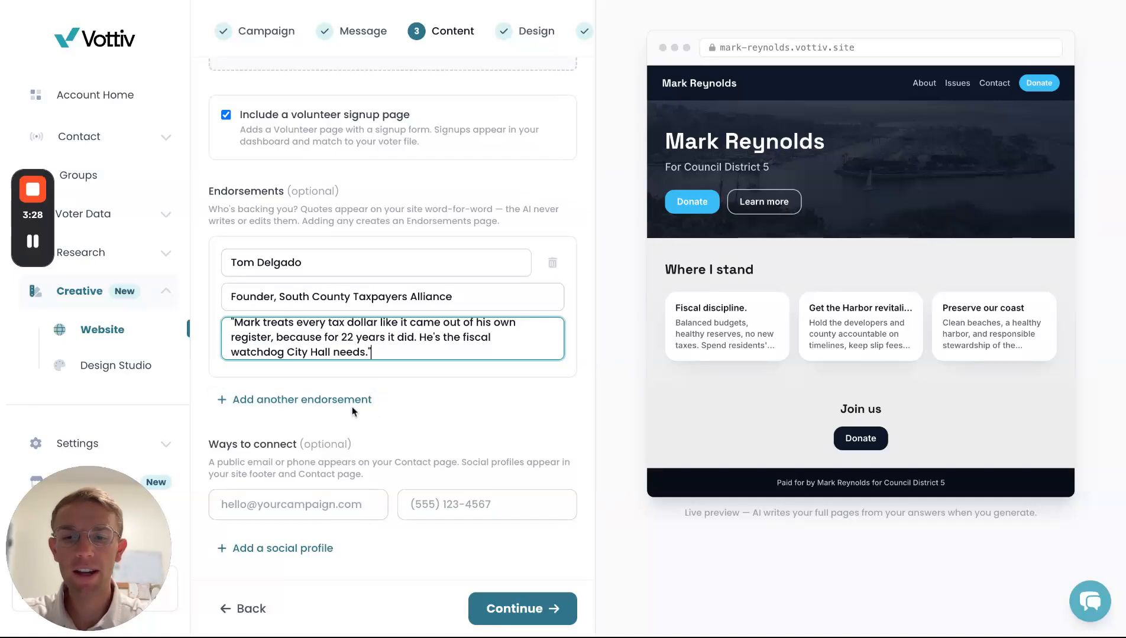
- Start entering the campaign's public contact email under Ways to connect
left_click(288, 507)
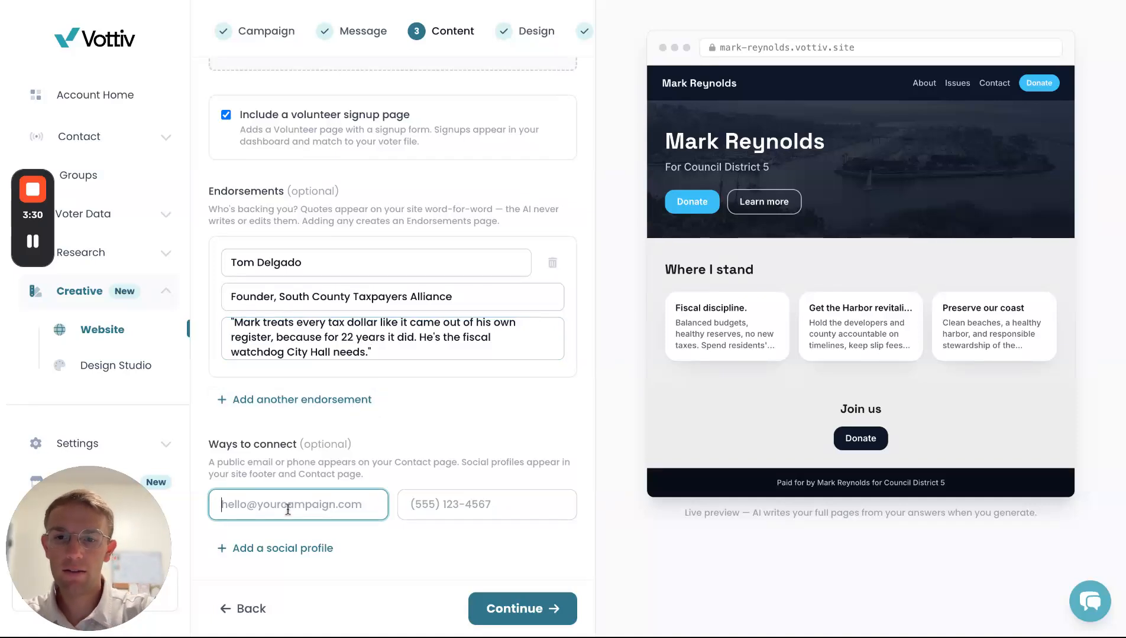
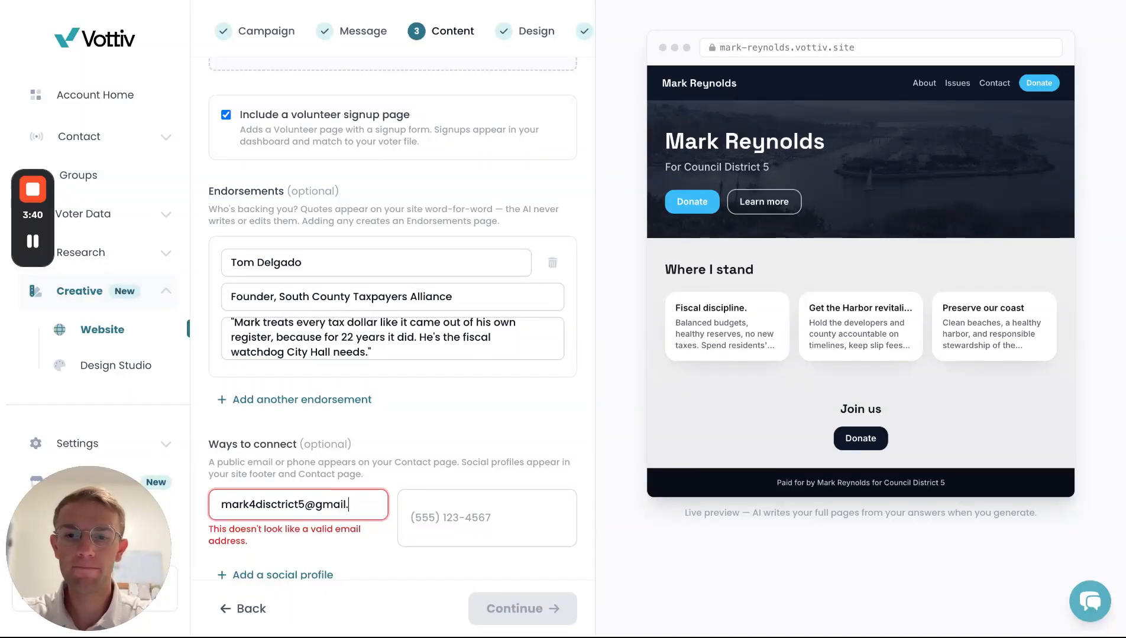
- On the Design step, compare colour presets and apply the blue and red preset
left_click(523, 609)
scroll(421, 344, "up", 3)
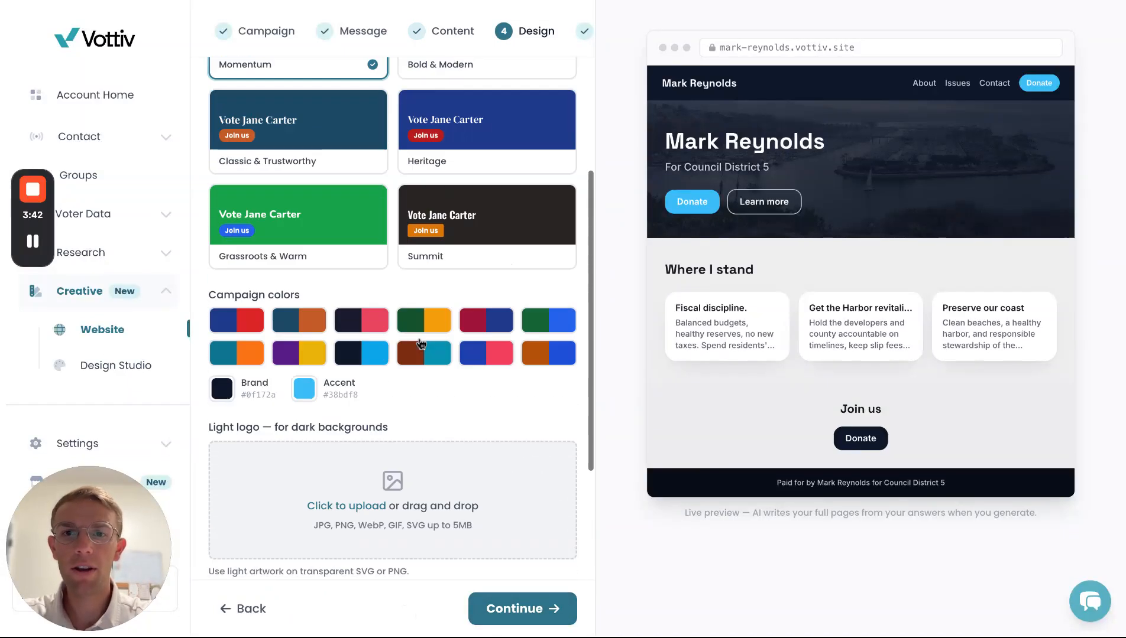
scroll(421, 344, "up", 3)
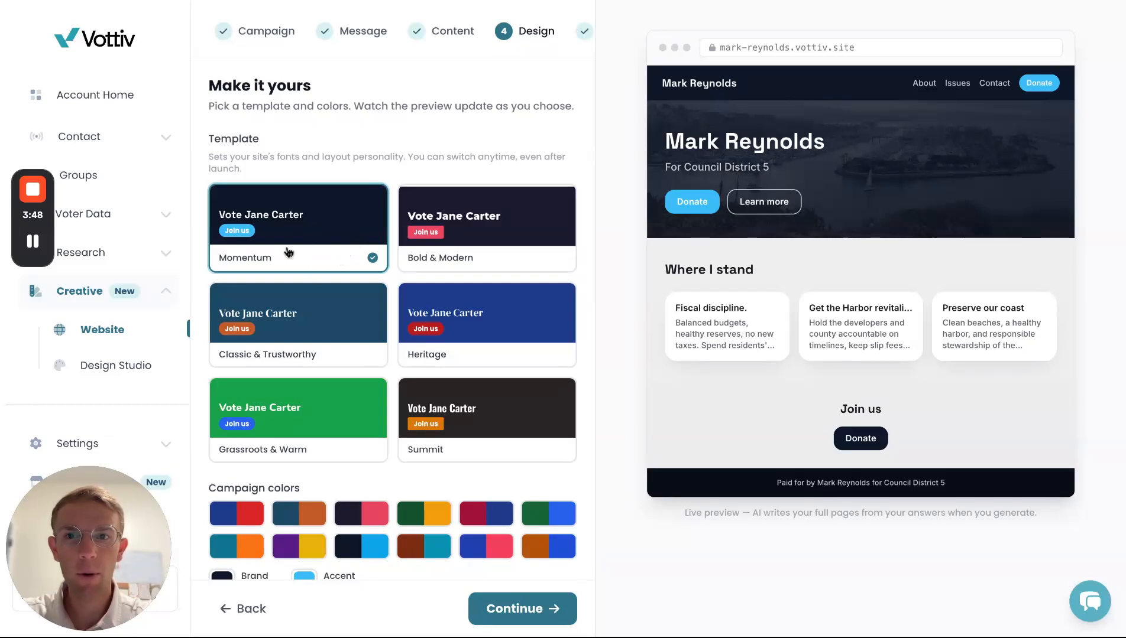
scroll(315, 259, "down", 3)
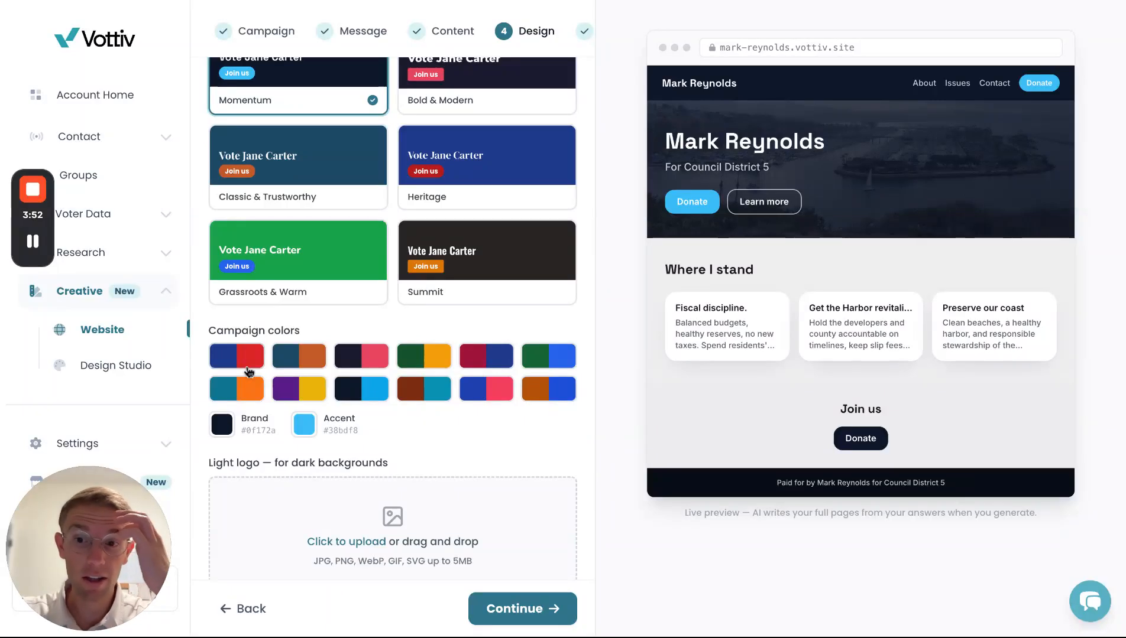
left_click(278, 362)
left_click(301, 389)
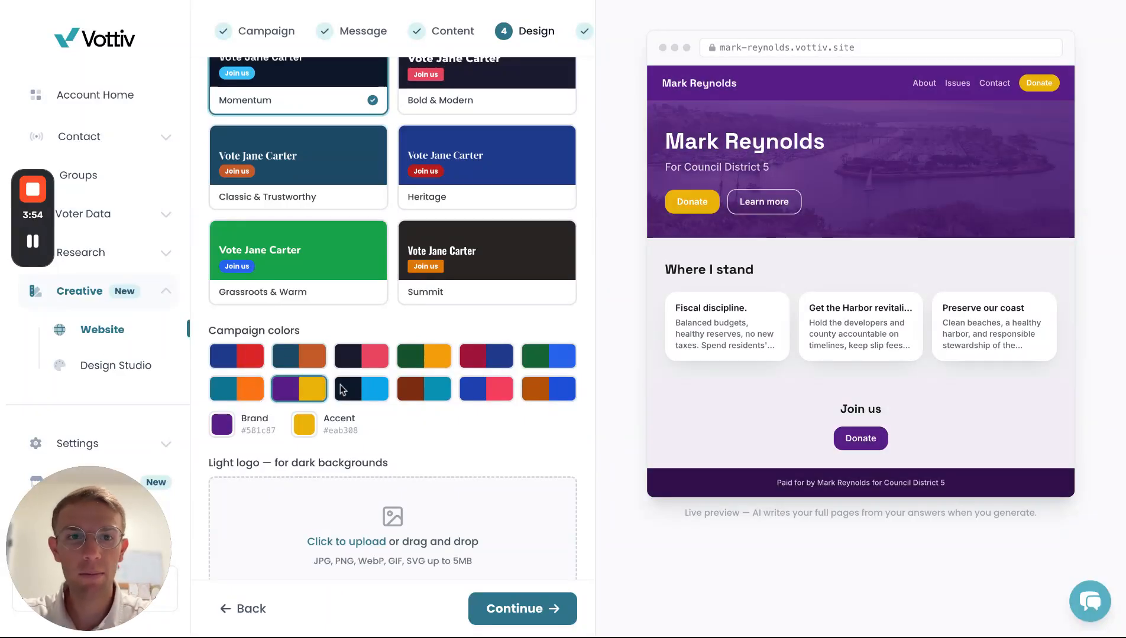
left_click(361, 389)
left_click(365, 357)
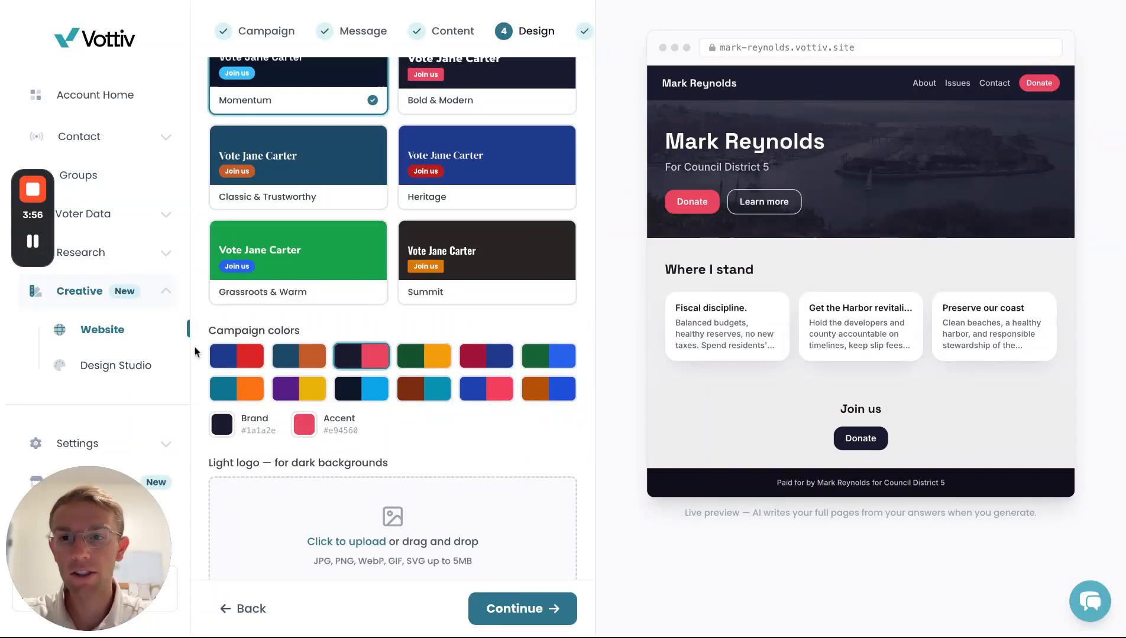
left_click(240, 364)
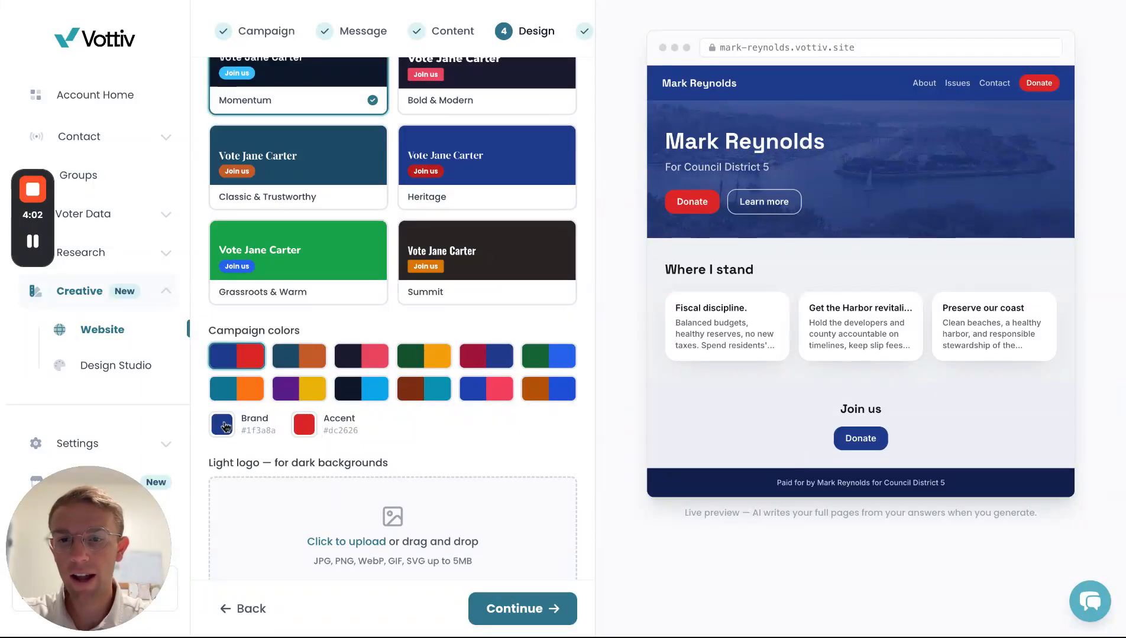
- Set the Brand colour to #1f2a44 and the Accent colour to #a6242f
scroll(303, 419, "down", 1)
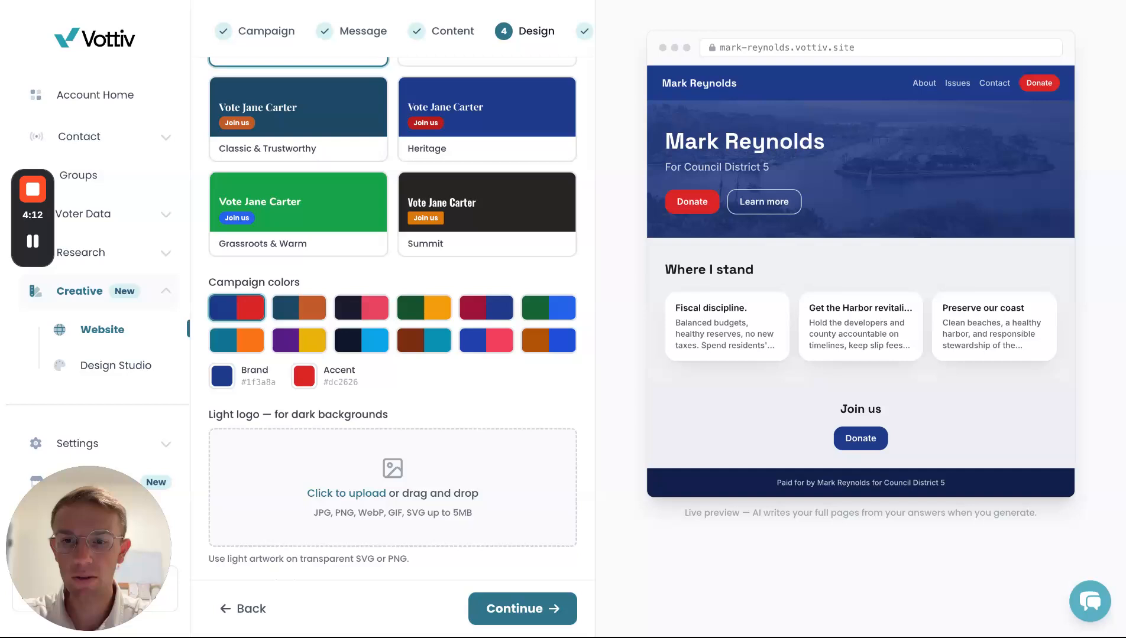
type("#1f2a44")
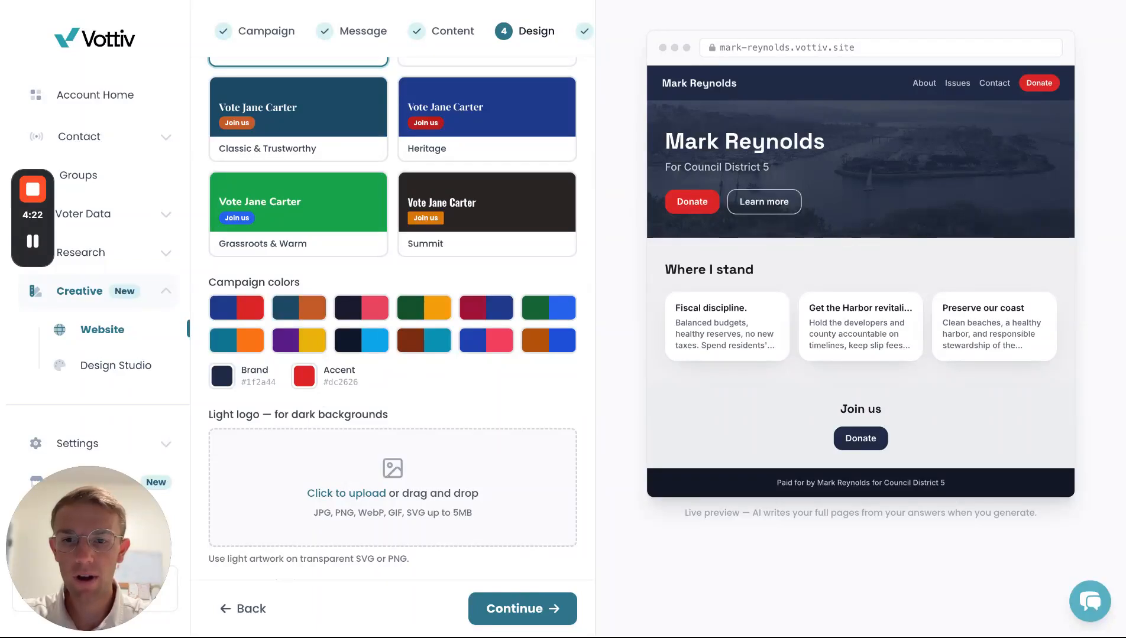
type("#a6242f")
scroll(438, 411, "up", 1)
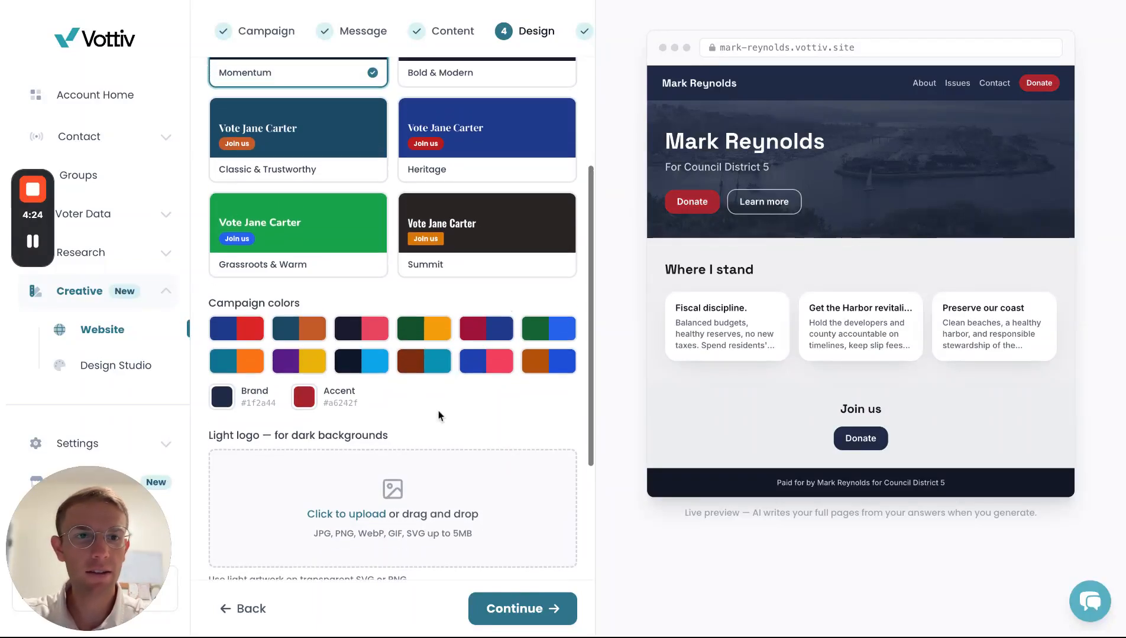
scroll(441, 378, "down", 5)
- Upload the dark logo into the 'Dark logo — for light backgrounds' zone and proceed to site address
scroll(441, 368, "down", 1)
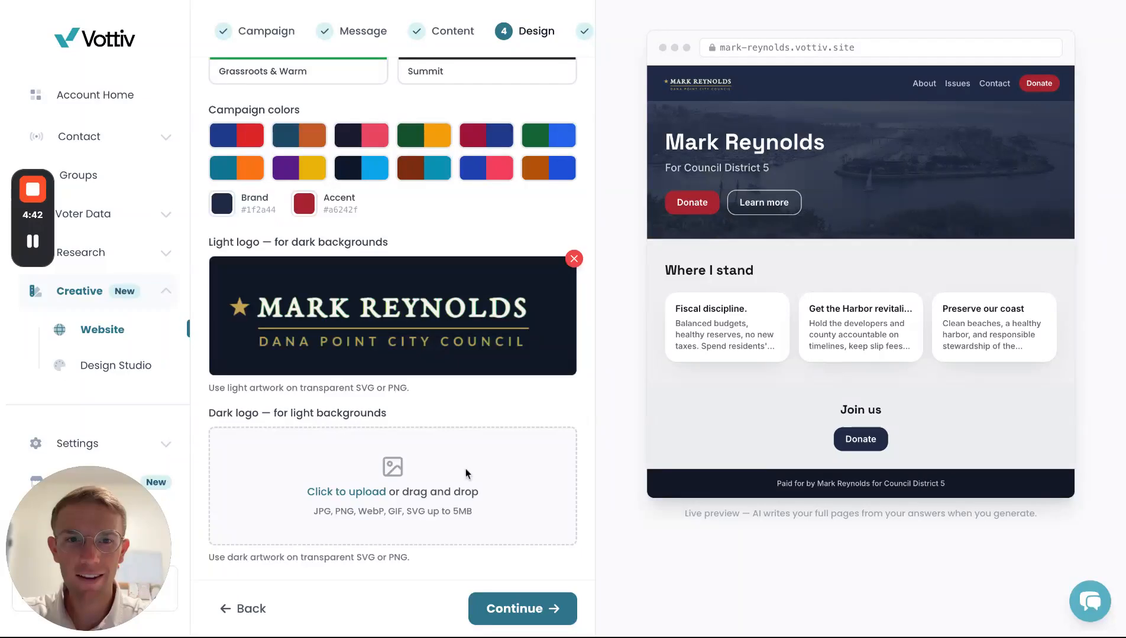
left_click(465, 469)
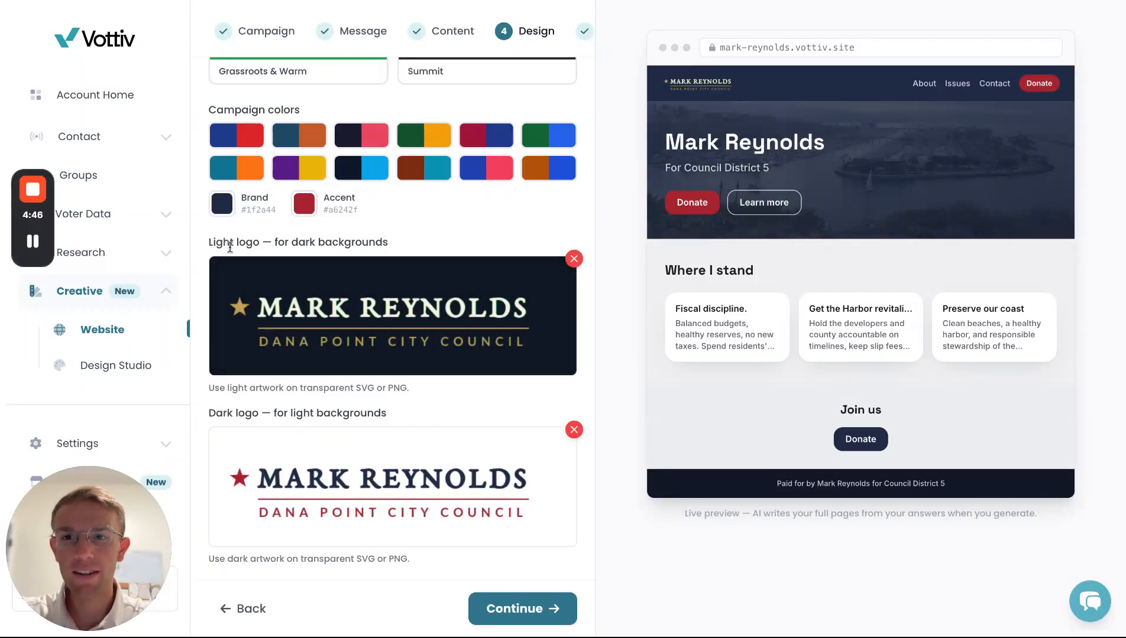
scroll(349, 339, "down", 1)
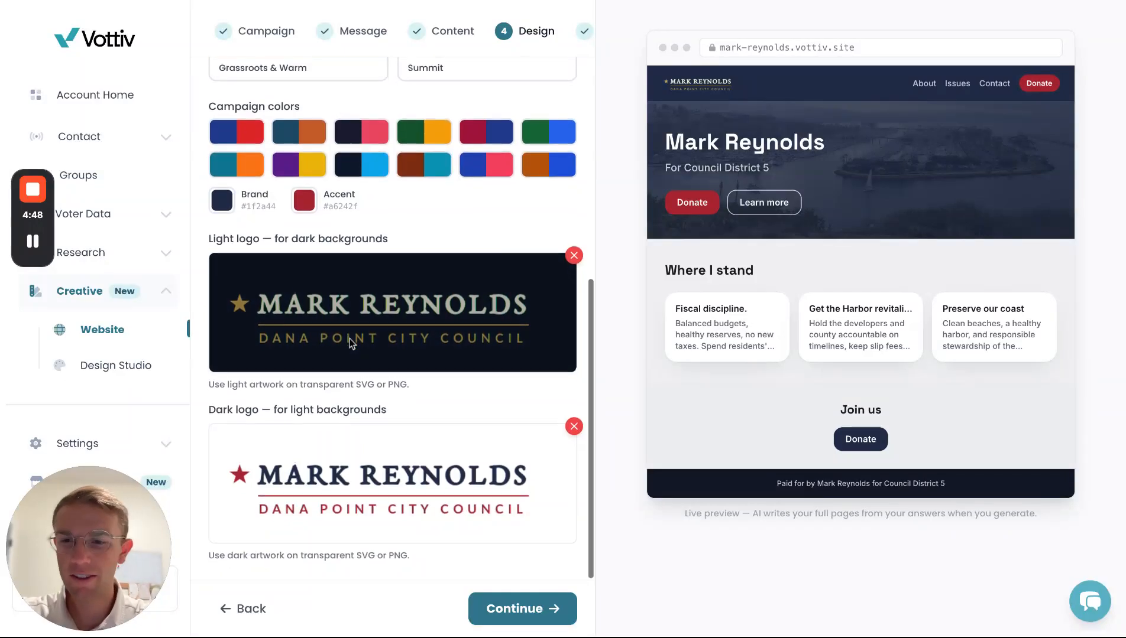
left_click(503, 620)
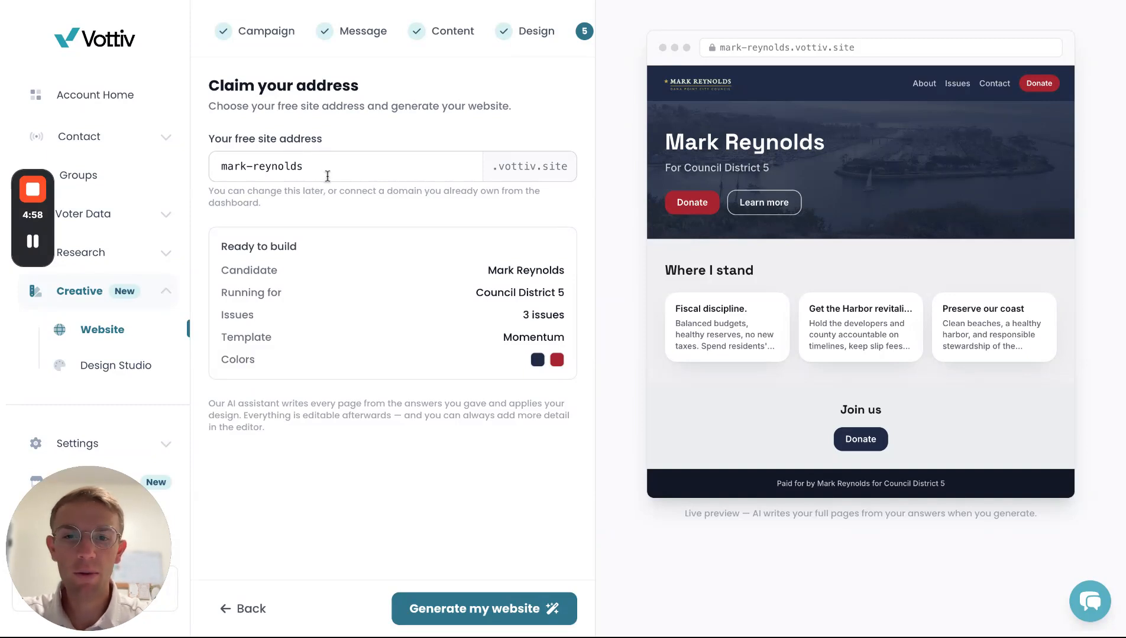
- Keep the suggested site address and generate the campaign website as a draft
left_click(432, 598)
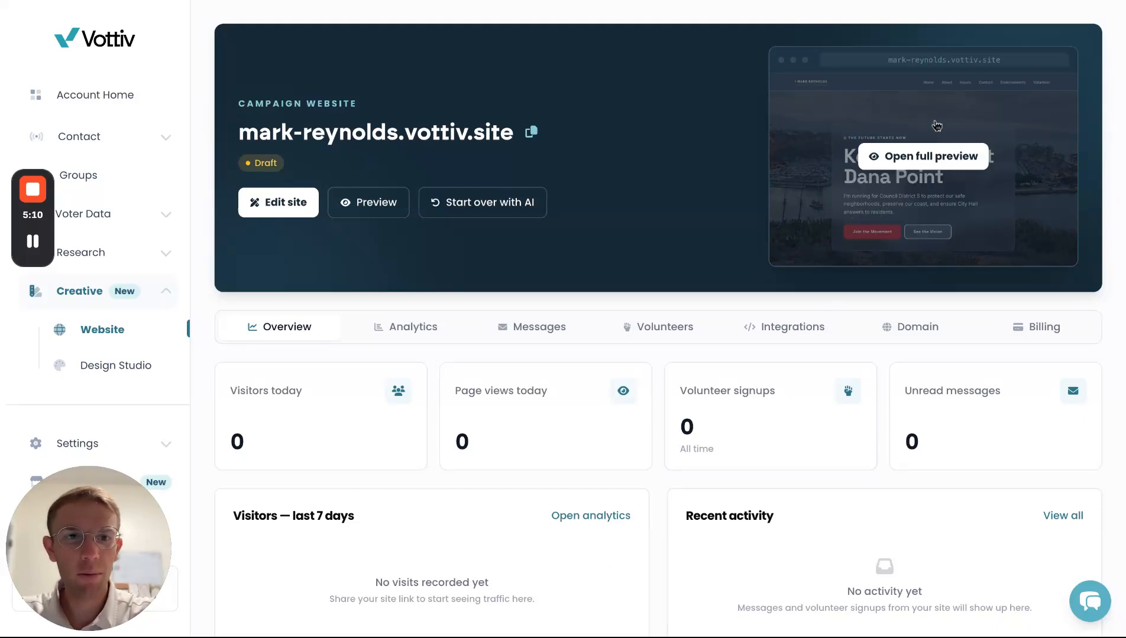
- Scroll the site dashboard and review the still-empty Analytics panel
scroll(622, 200, "down", 1)
scroll(621, 204, "down", 2)
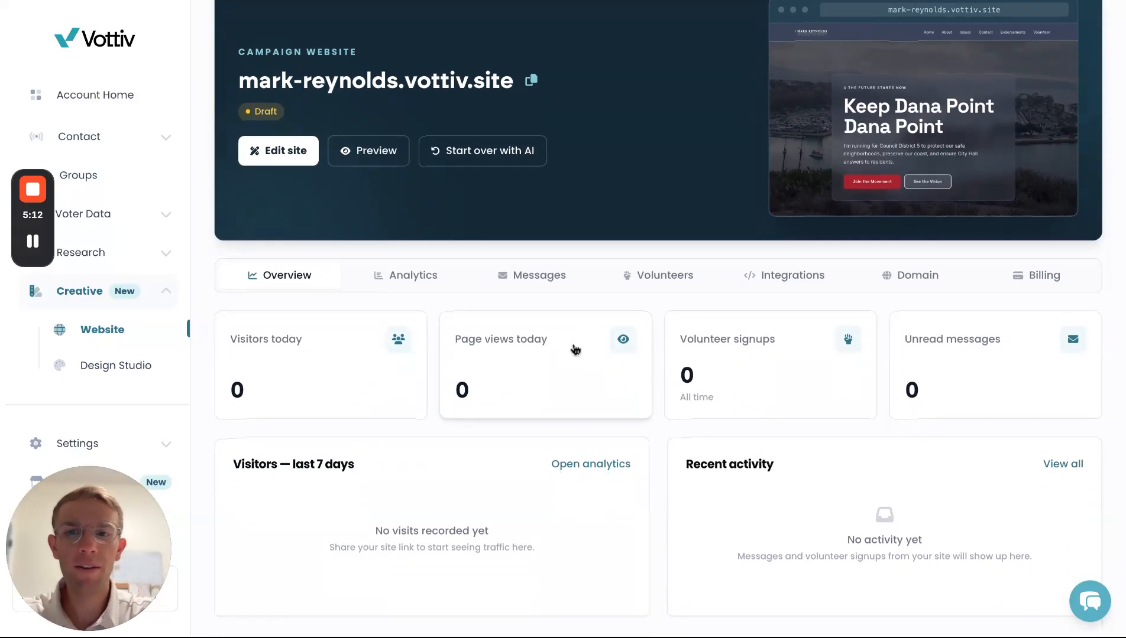
left_click(411, 279)
scroll(437, 408, "down", 3)
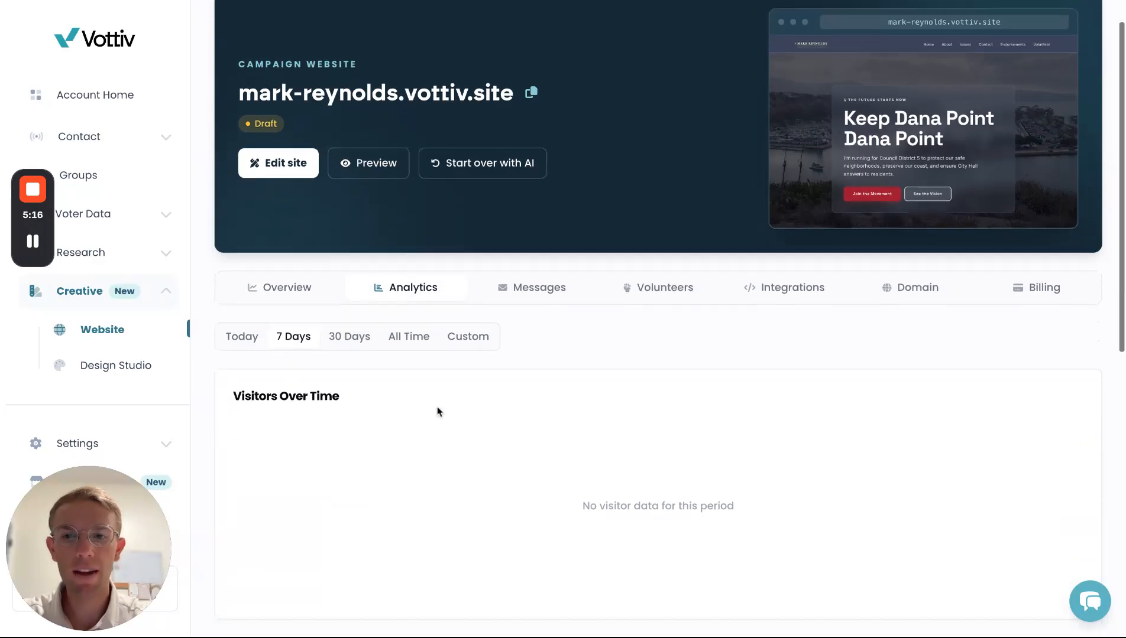
scroll(437, 408, "down", 2)
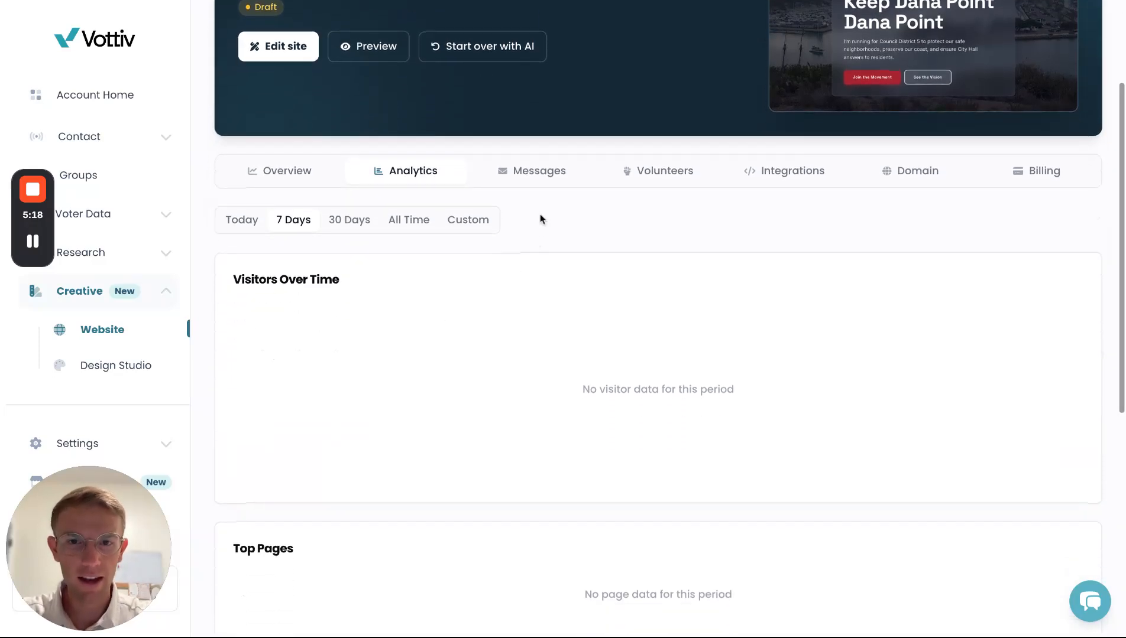
scroll(530, 239, "up", 3)
- Check the empty Messages and Volunteers tabs, then browse Integrations and domain settings
left_click(529, 274)
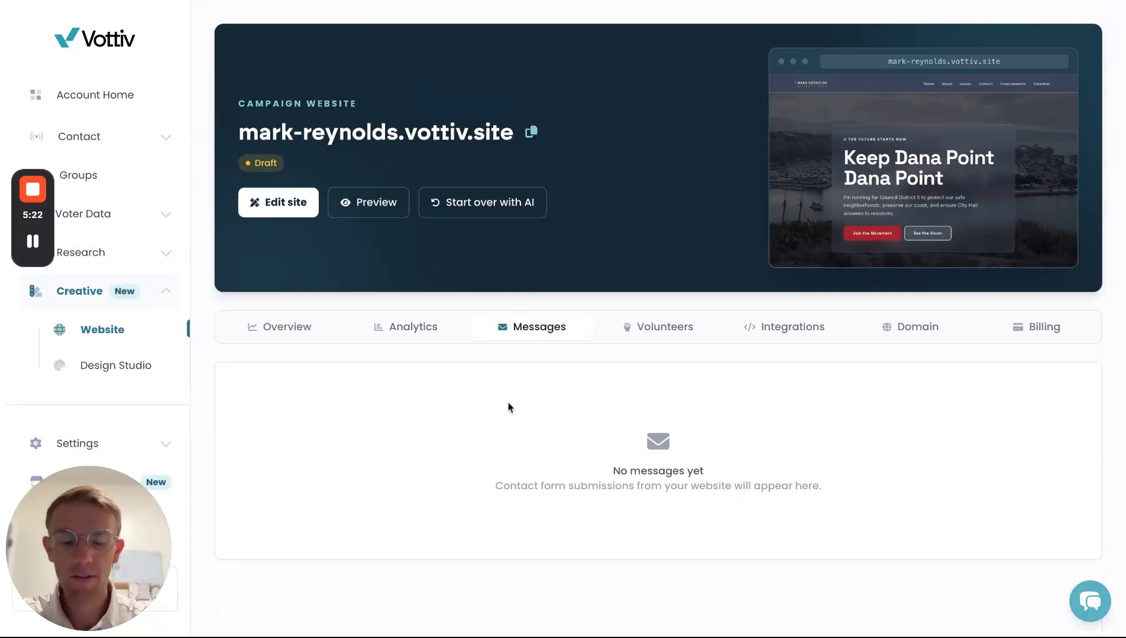
left_click(665, 334)
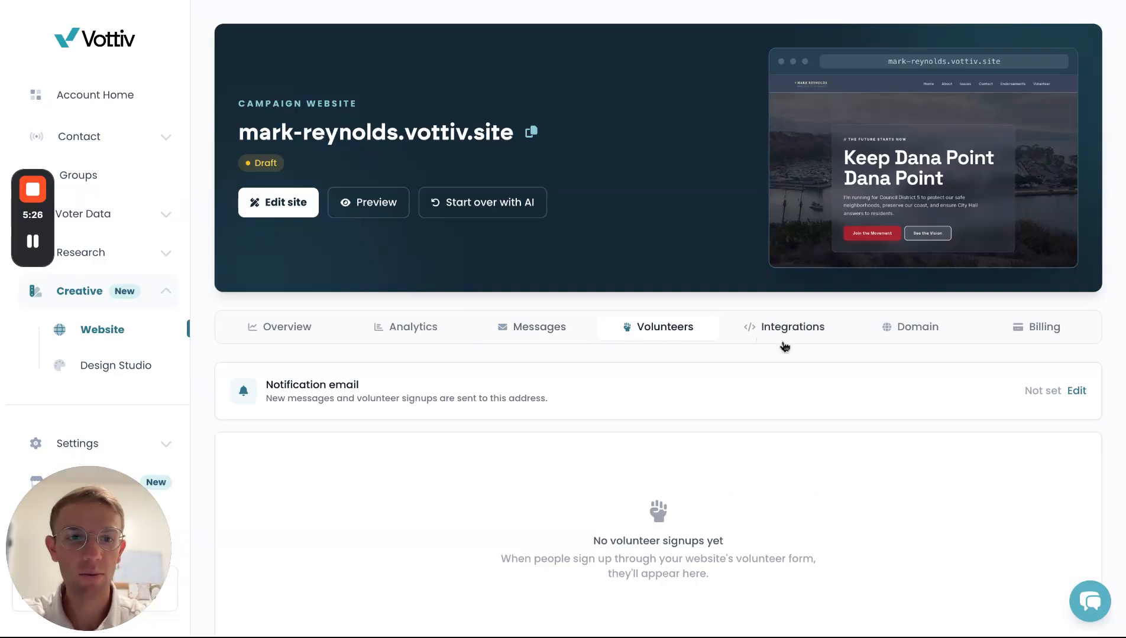
left_click(804, 341)
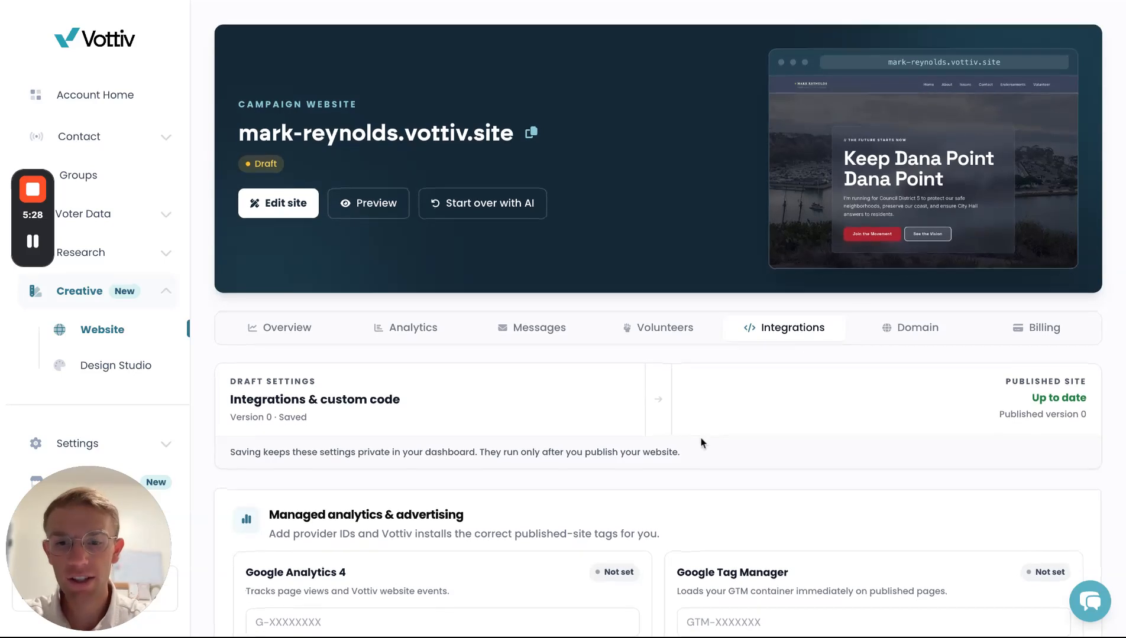
scroll(701, 440, "down", 3)
scroll(701, 438, "down", 2)
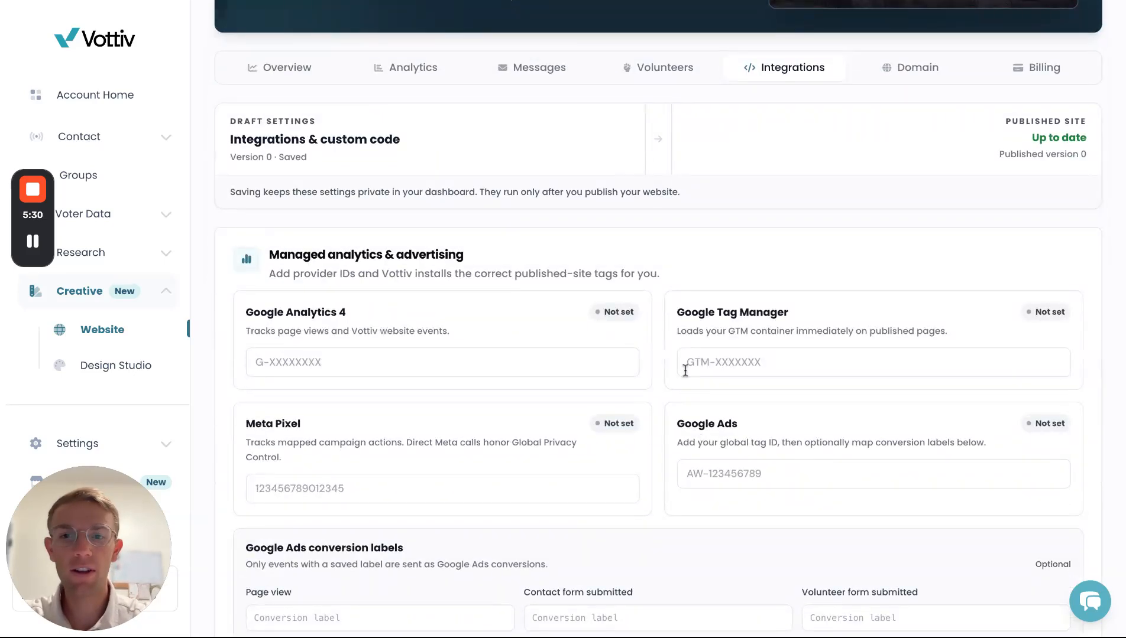
scroll(684, 370, "up", 4)
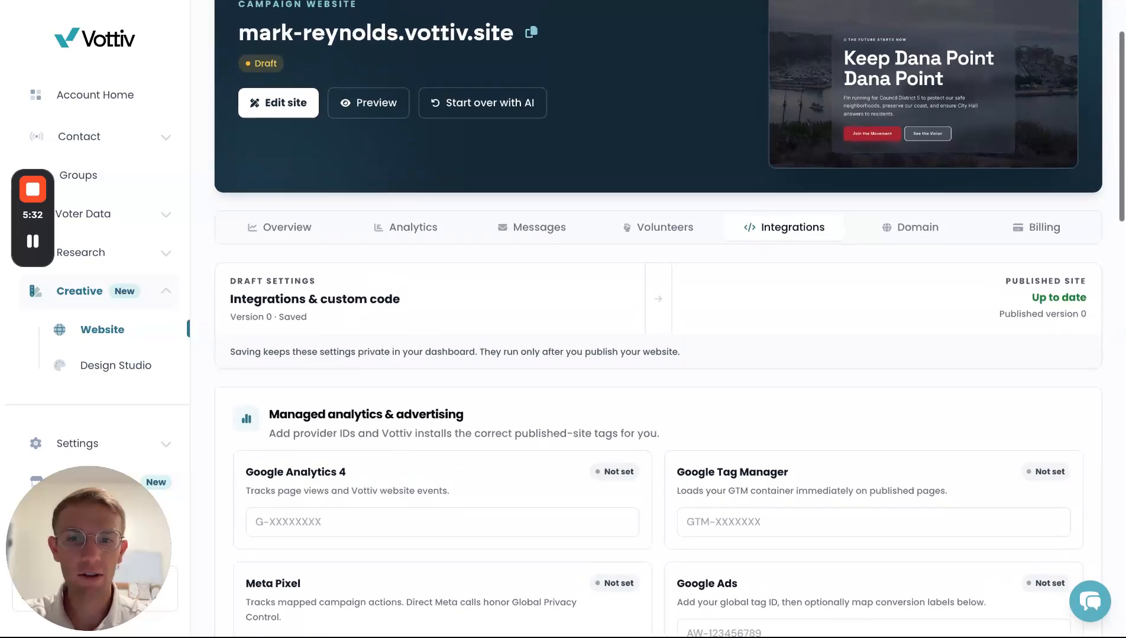
left_click(907, 288)
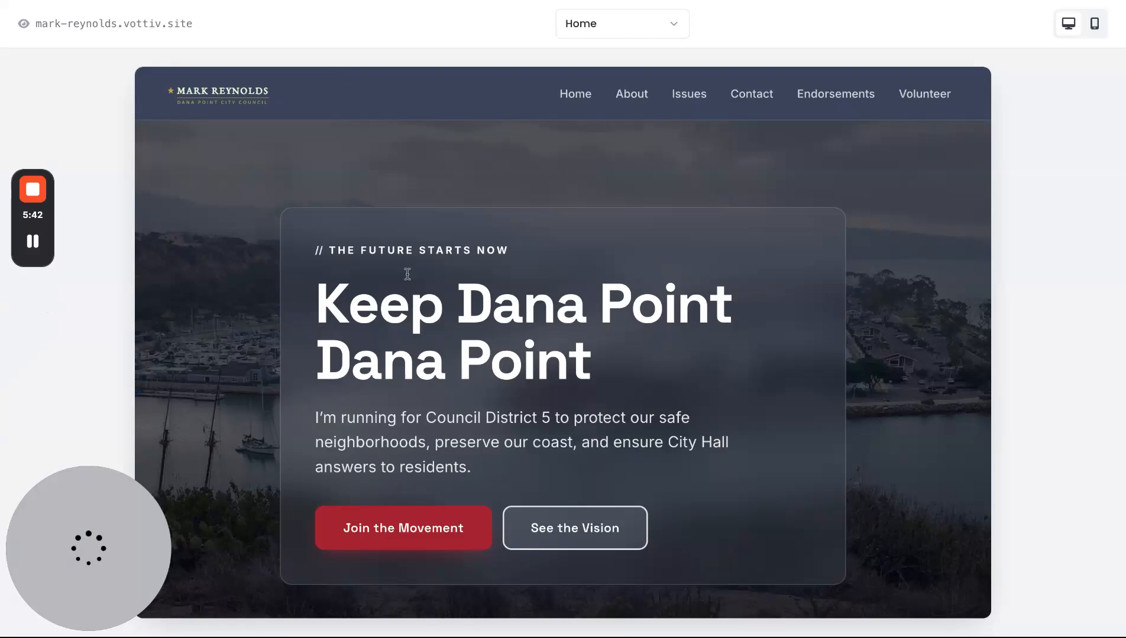
- Review the preview down to the footer, then return to the dashboard and open the site editor
scroll(408, 274, "down", 15)
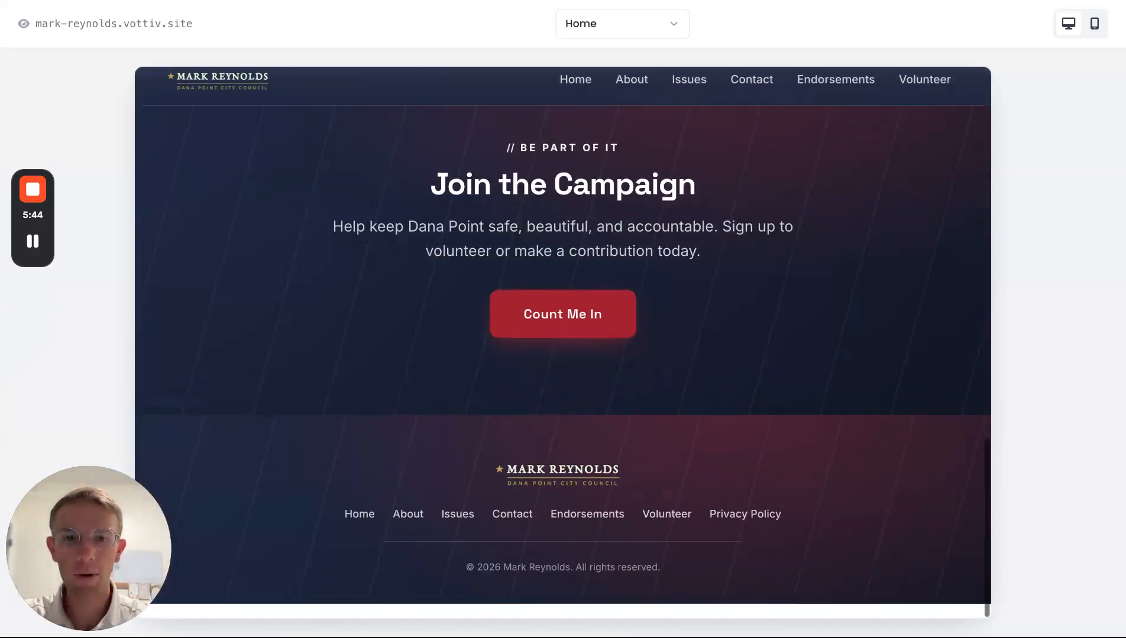
left_click(395, 1)
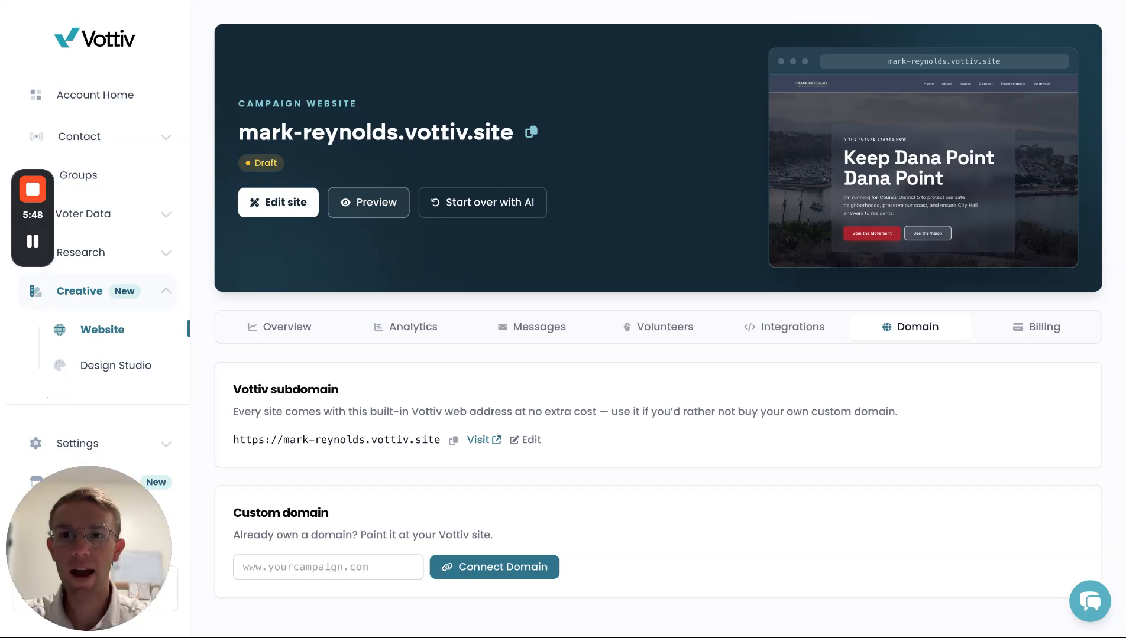
left_click(299, 209)
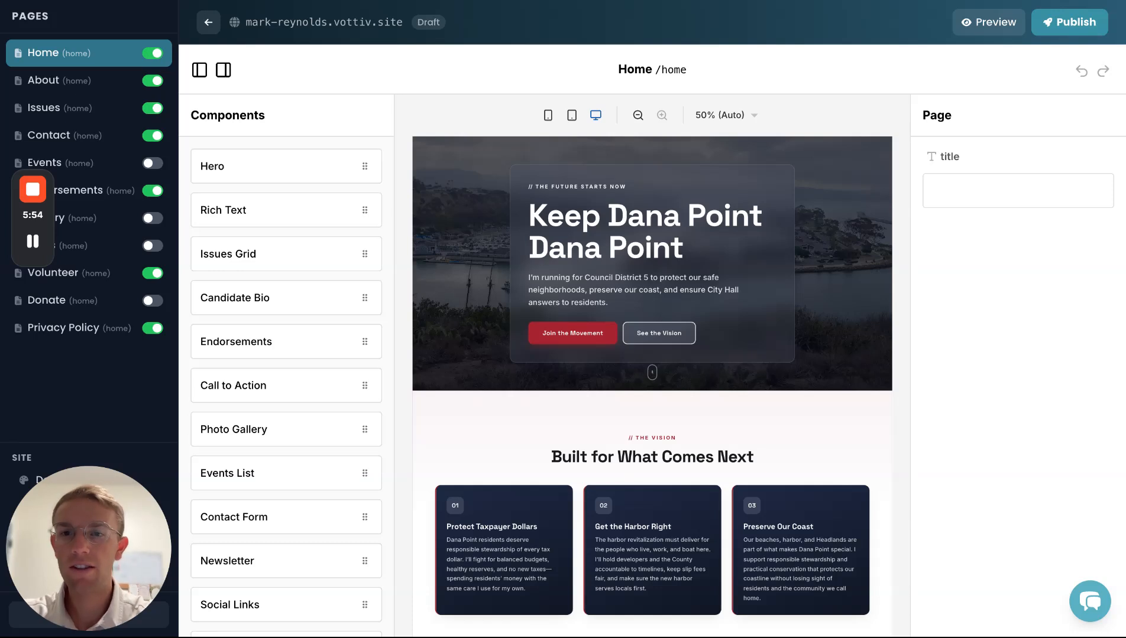
- In Design settings, switch the template through Bold & Modern and Heritage, ending on Summit
left_click_drag(74, 536, 151, 535)
left_click(53, 480)
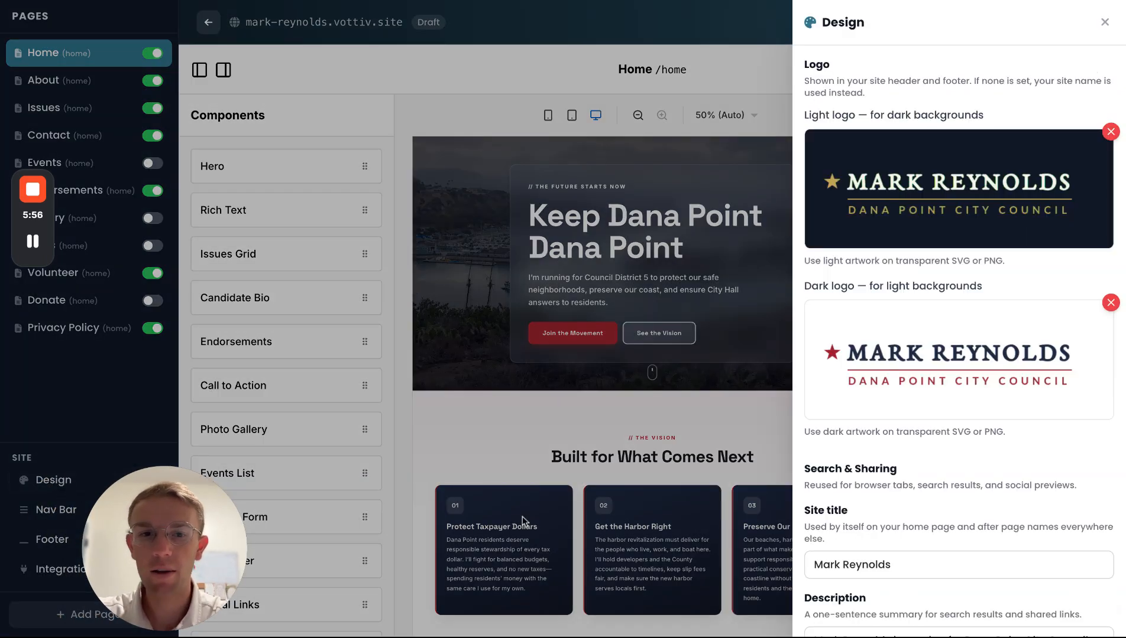
scroll(1095, 408, "down", 8)
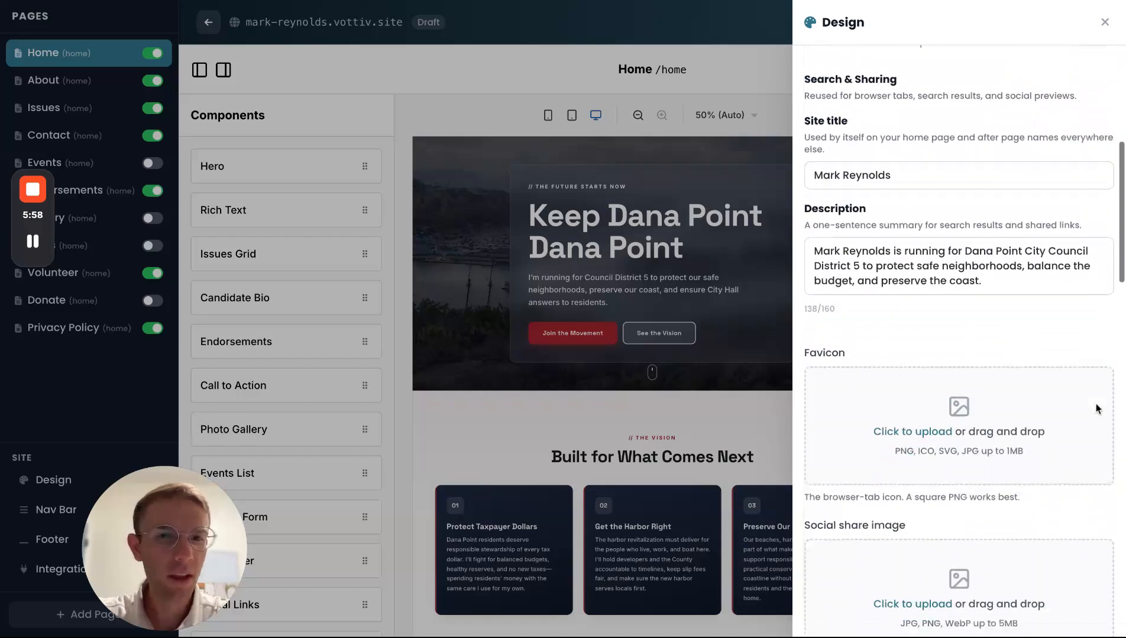
scroll(1060, 182, "down", 9)
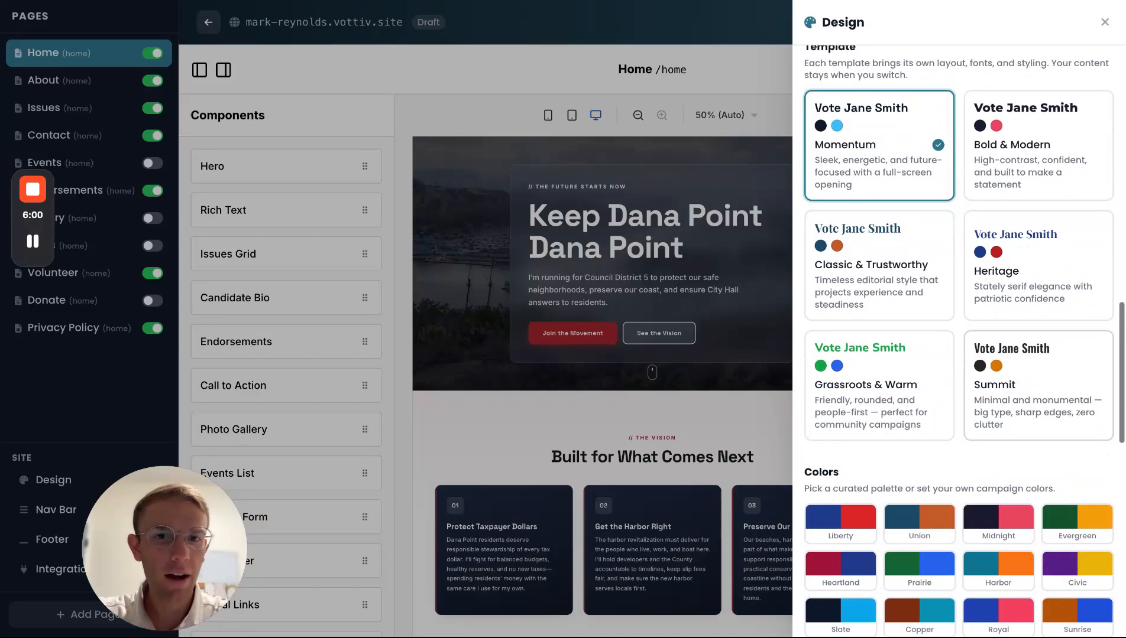
left_click(1060, 182)
left_click(1035, 350)
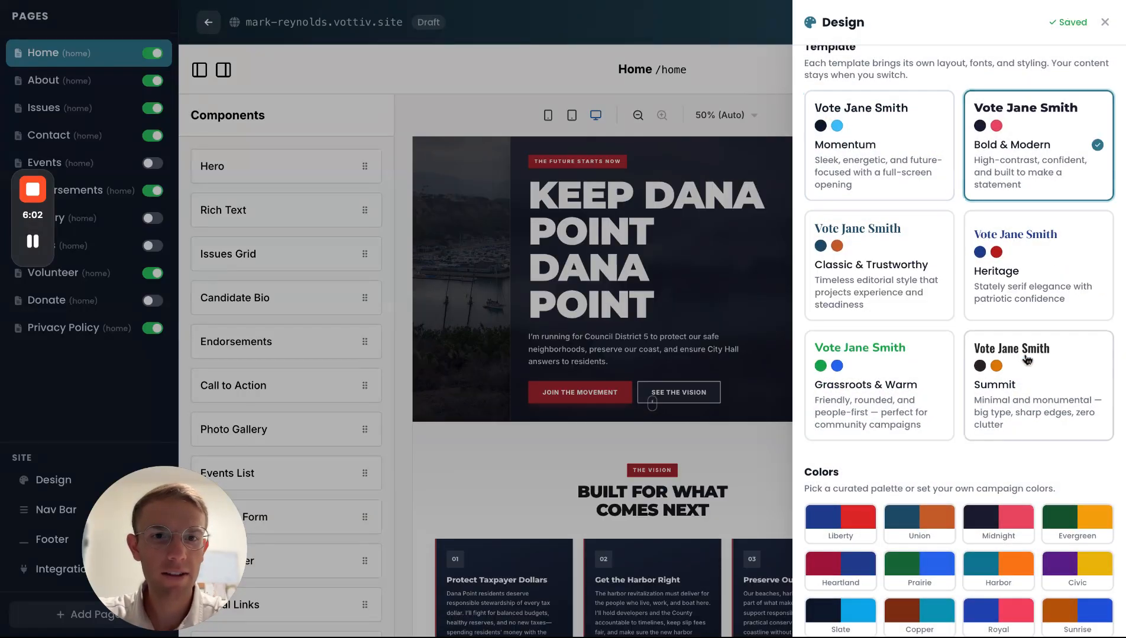
left_click(1025, 316)
left_click(1032, 351)
left_click(1016, 378)
left_click(1028, 350)
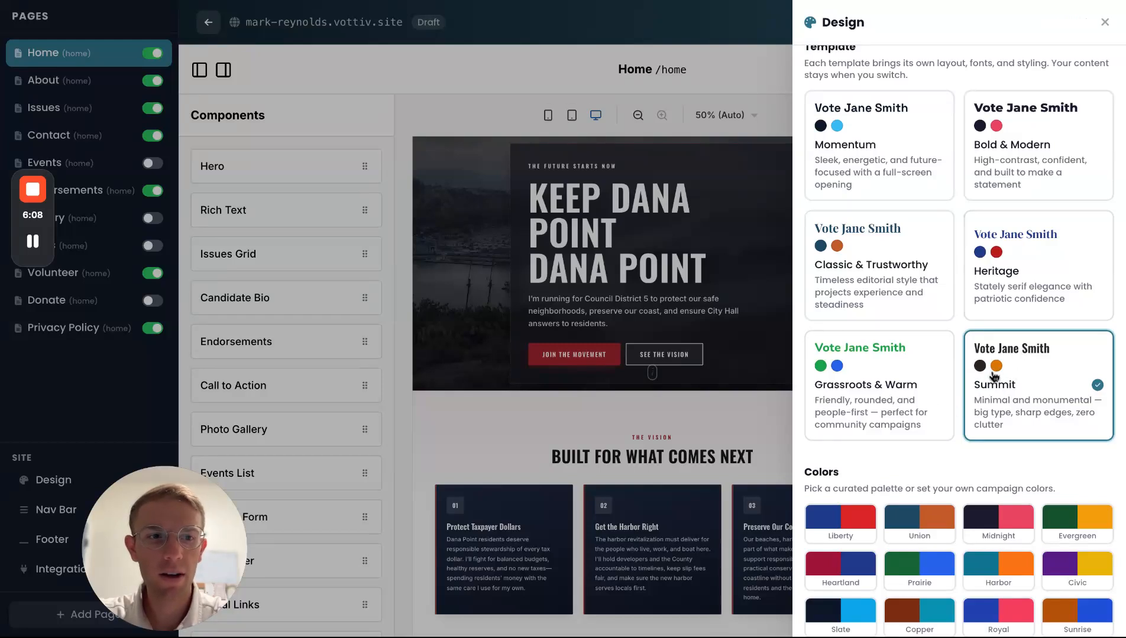
- Try the Neighborly, Statesman, Confident and Heartland font pairings, settle on Rally, and close Design
scroll(953, 449, "down", 1)
scroll(951, 449, "down", 5)
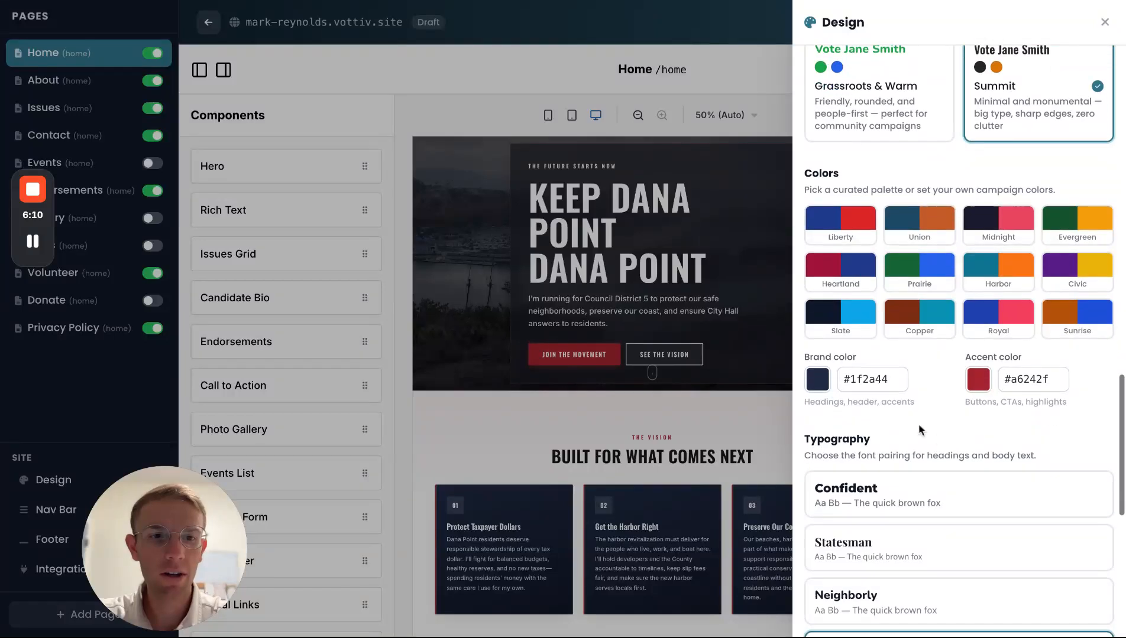
scroll(944, 402, "down", 4)
left_click(940, 378)
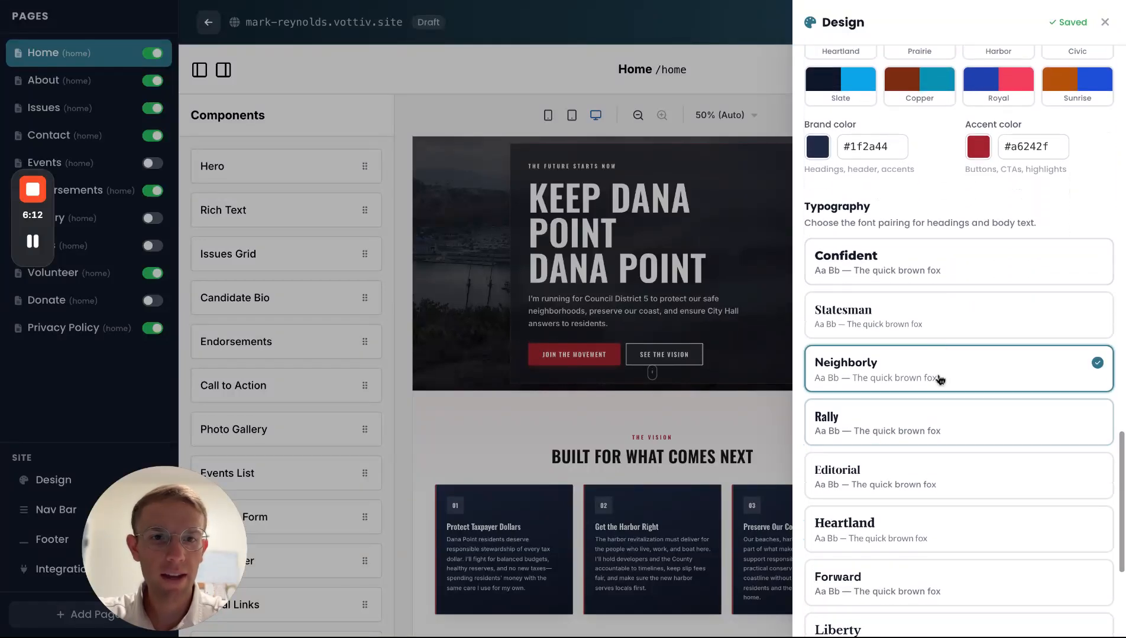
left_click(939, 318)
left_click(941, 277)
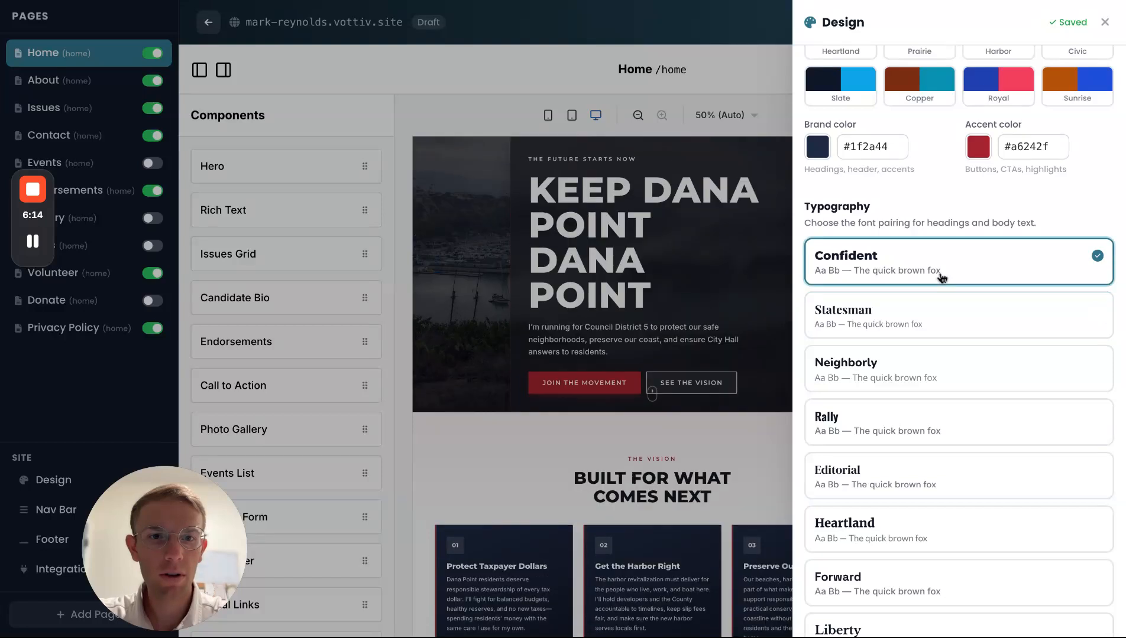
left_click(917, 322)
left_click(904, 372)
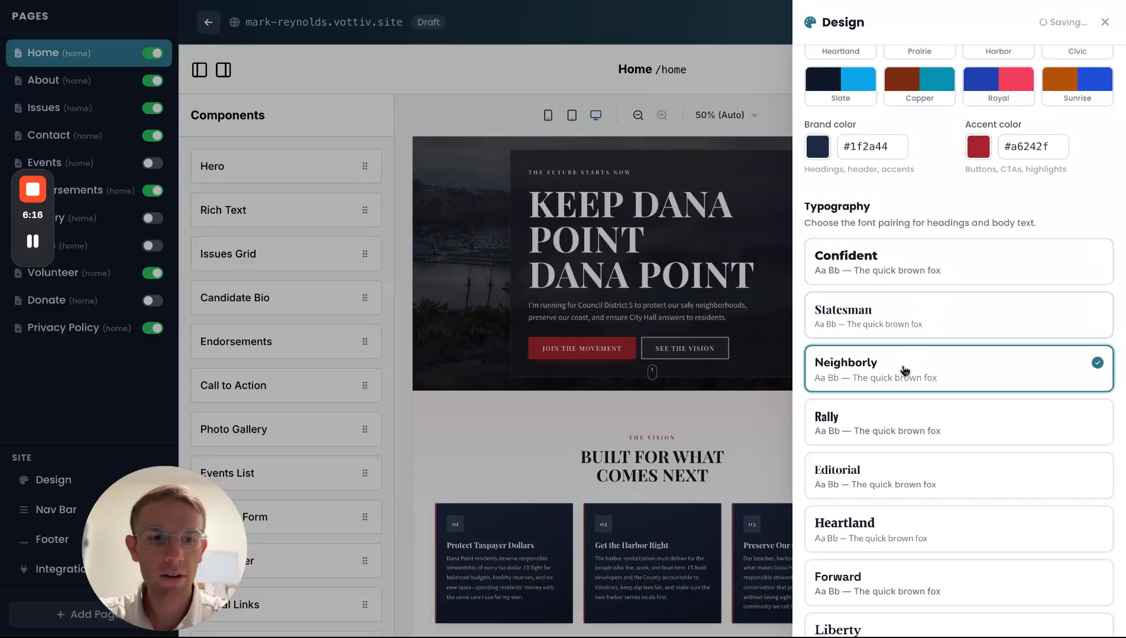
left_click(881, 433)
left_click(863, 471)
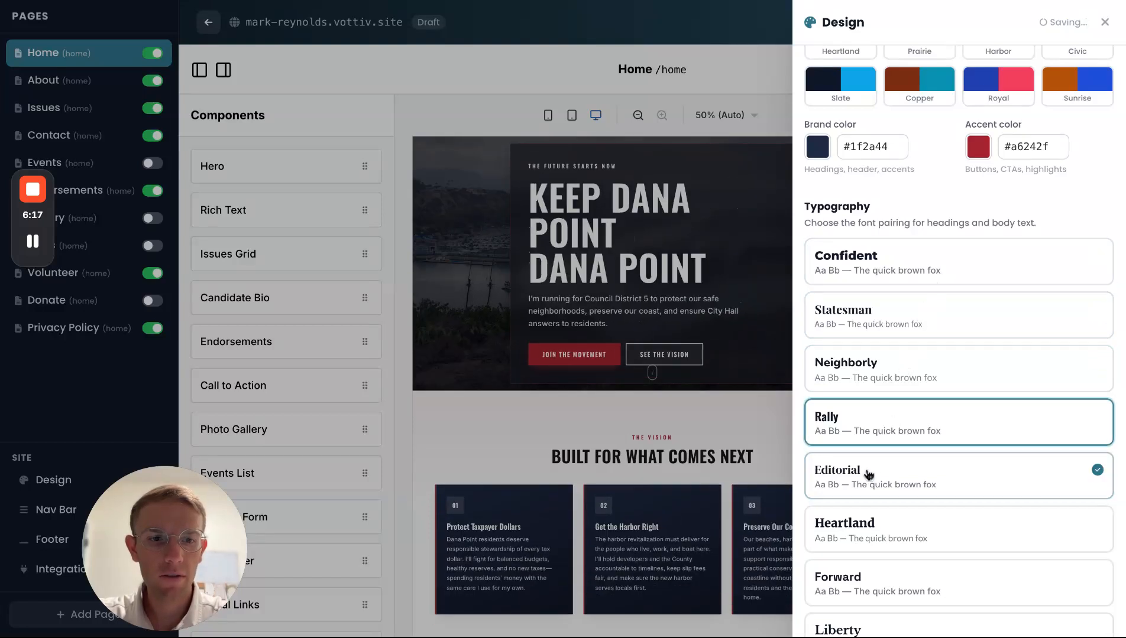
left_click(869, 522)
left_click(916, 323)
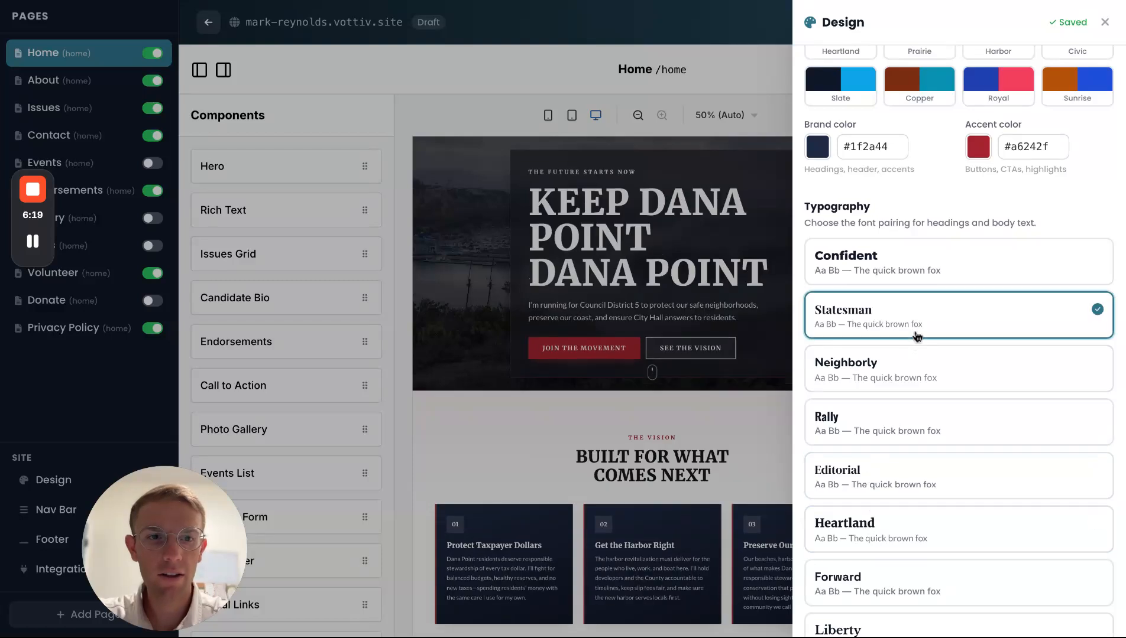
left_click(883, 424)
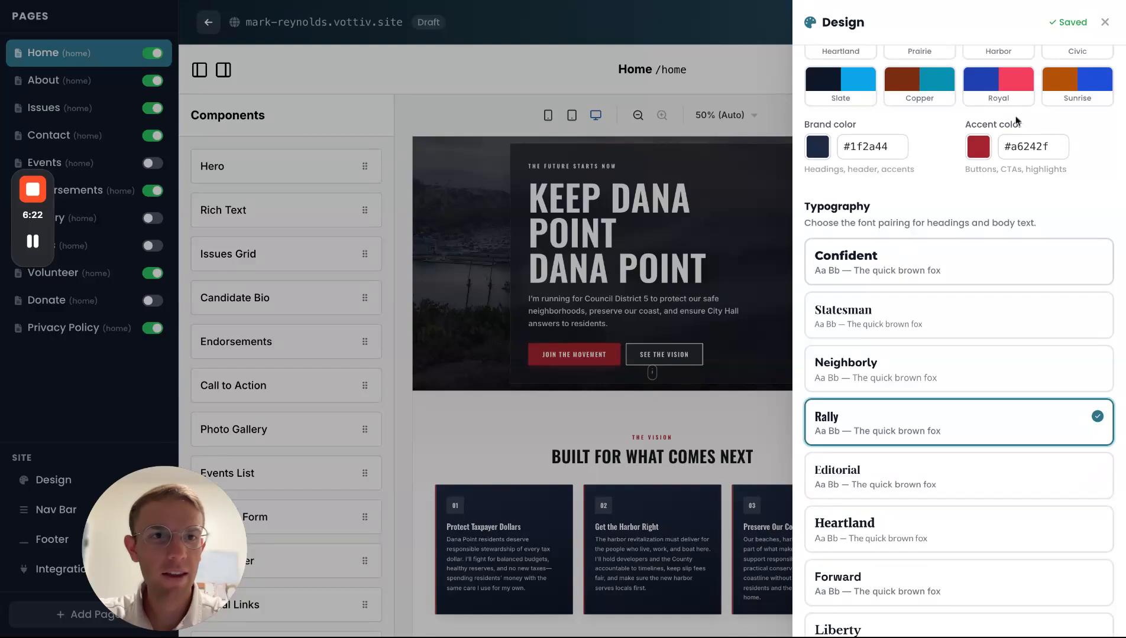
left_click(1104, 25)
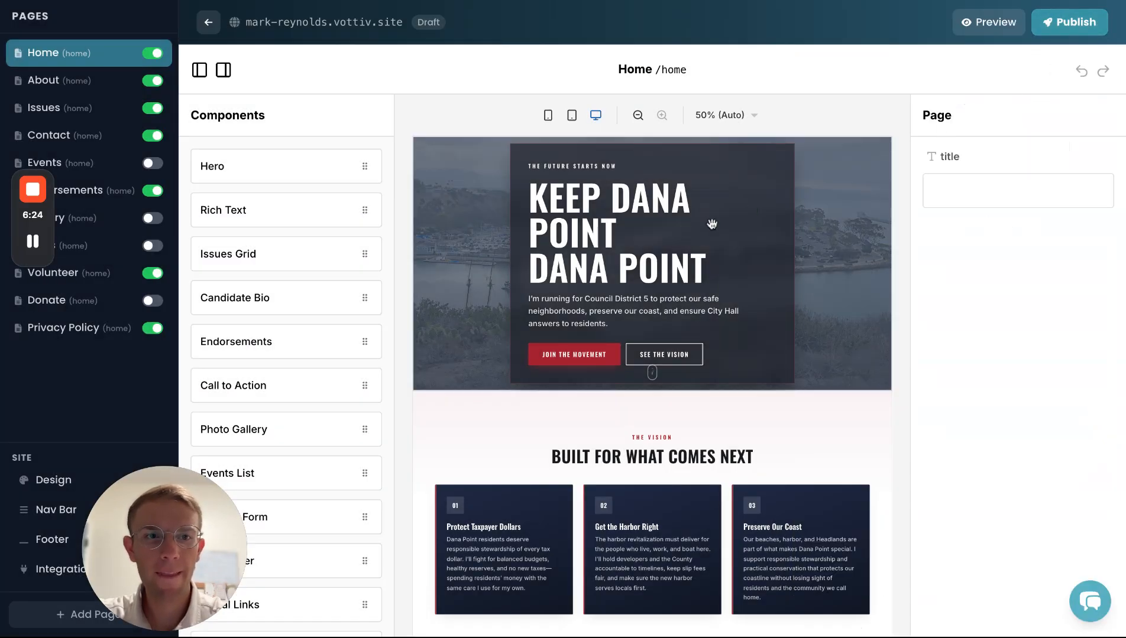
- Select the Home page hero section and scroll through its settings
left_click(590, 281)
scroll(919, 327, "down", 8)
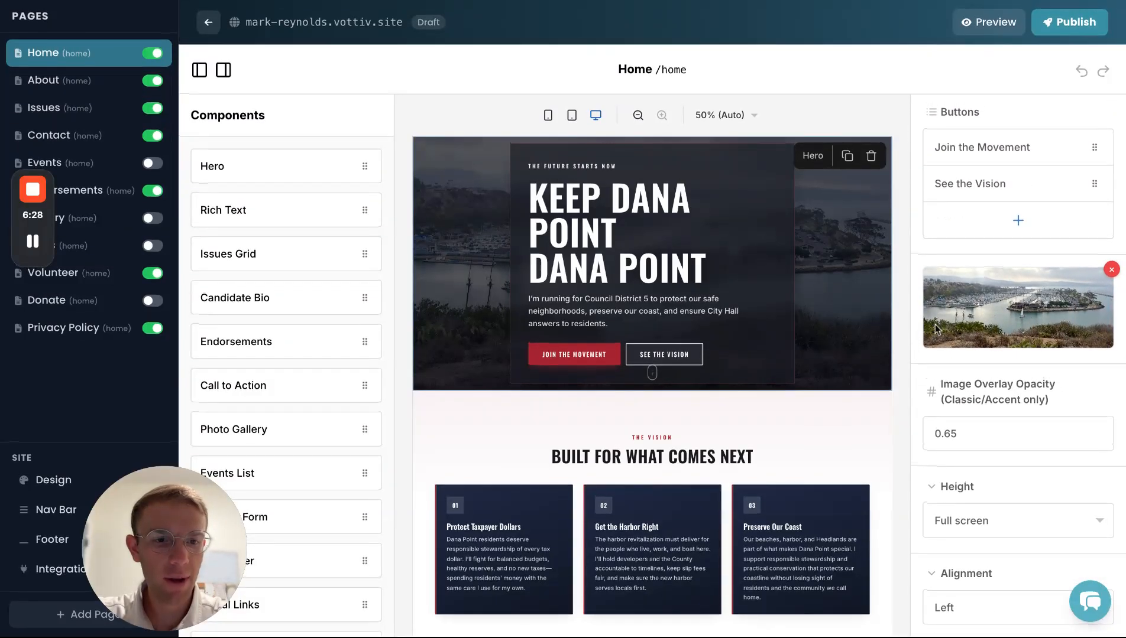
scroll(951, 342, "up", 8)
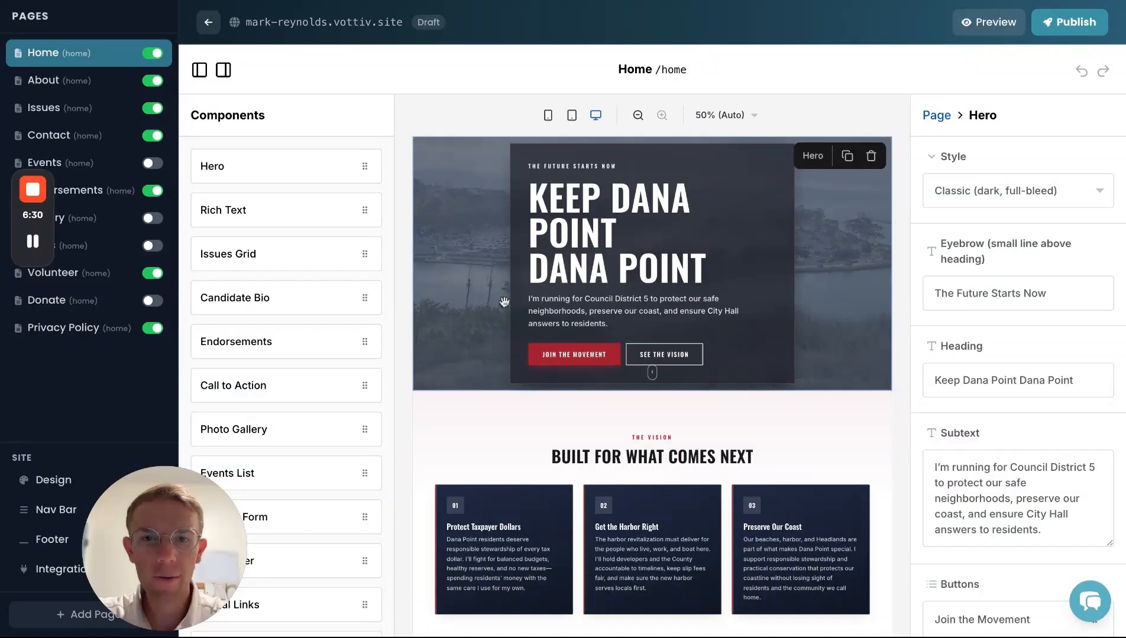
scroll(482, 302, "down", 1)
scroll(482, 301, "up", 1)
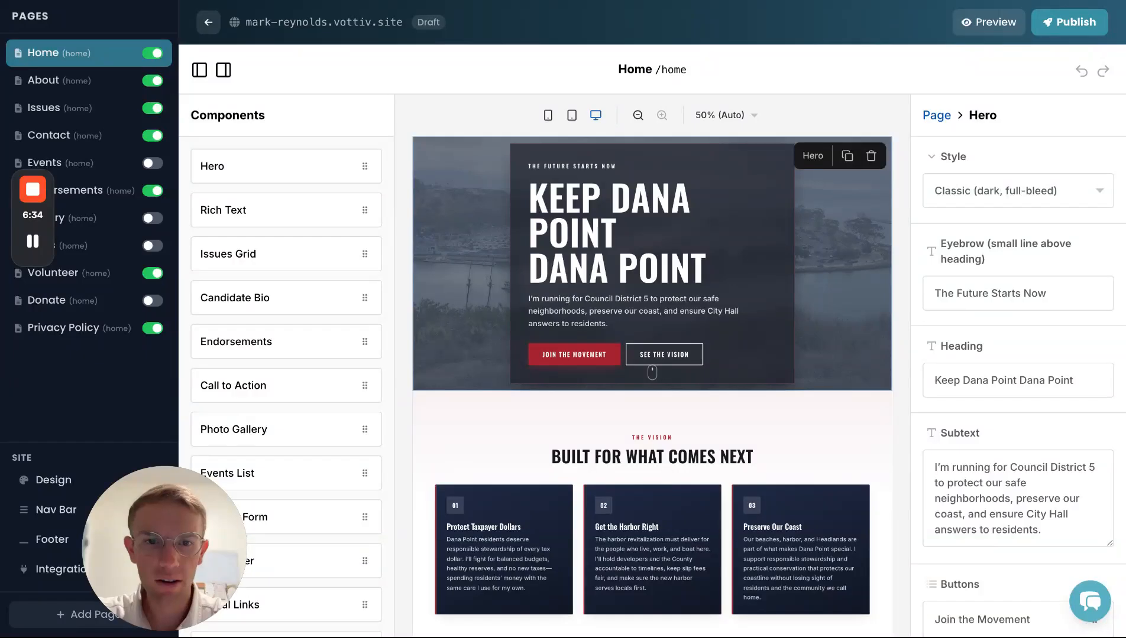
scroll(469, 301, "down", 3)
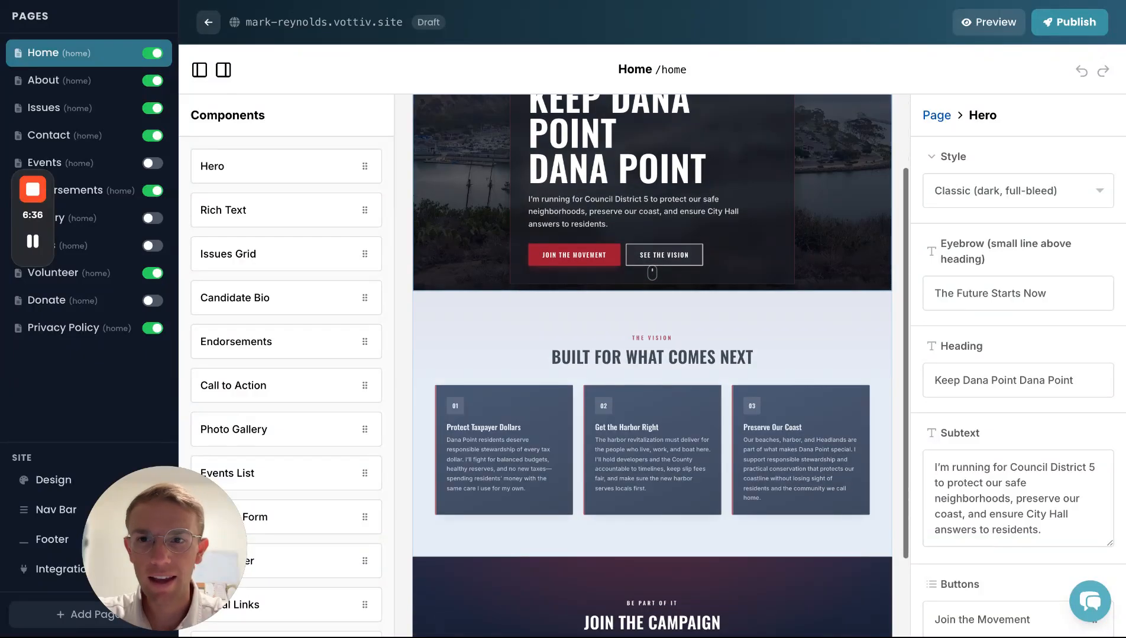
scroll(468, 301, "up", 3)
scroll(477, 356, "down", 3)
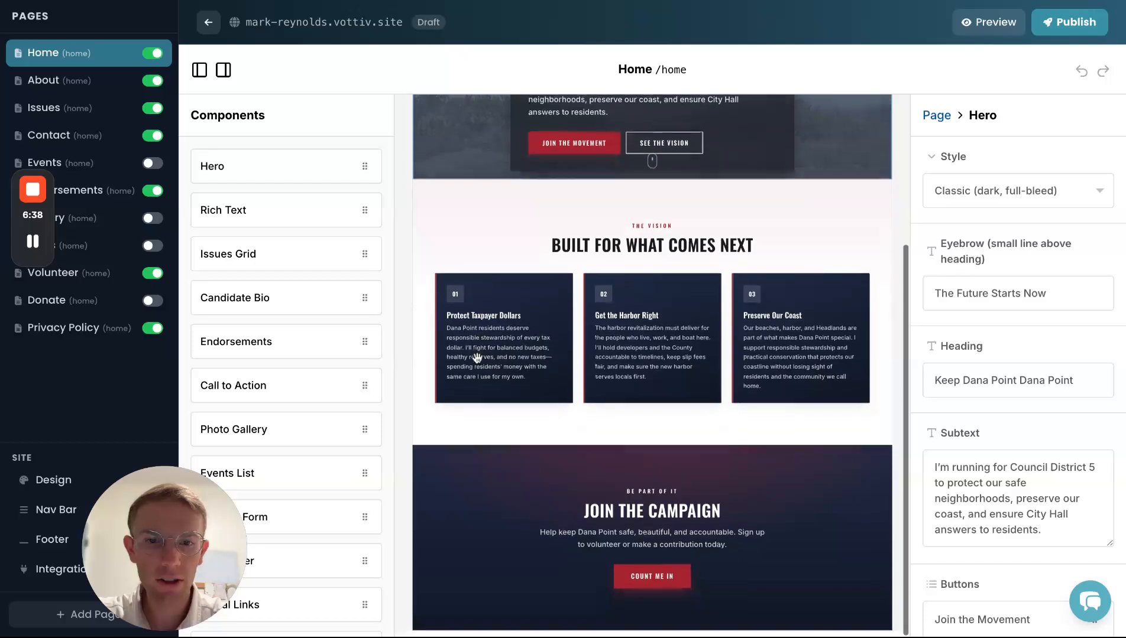
- Inspect the Issues Grid and Join the Campaign sections, then switch to the About page
left_click(477, 356)
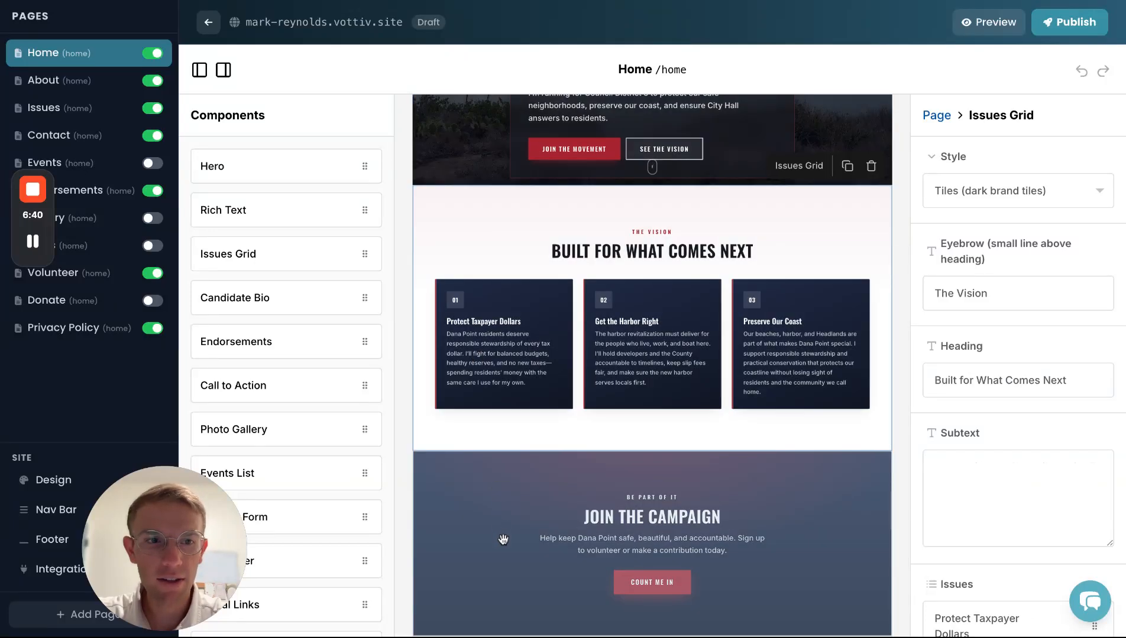
left_click(503, 539)
scroll(1001, 370, "down", 2)
scroll(957, 372, "up", 2)
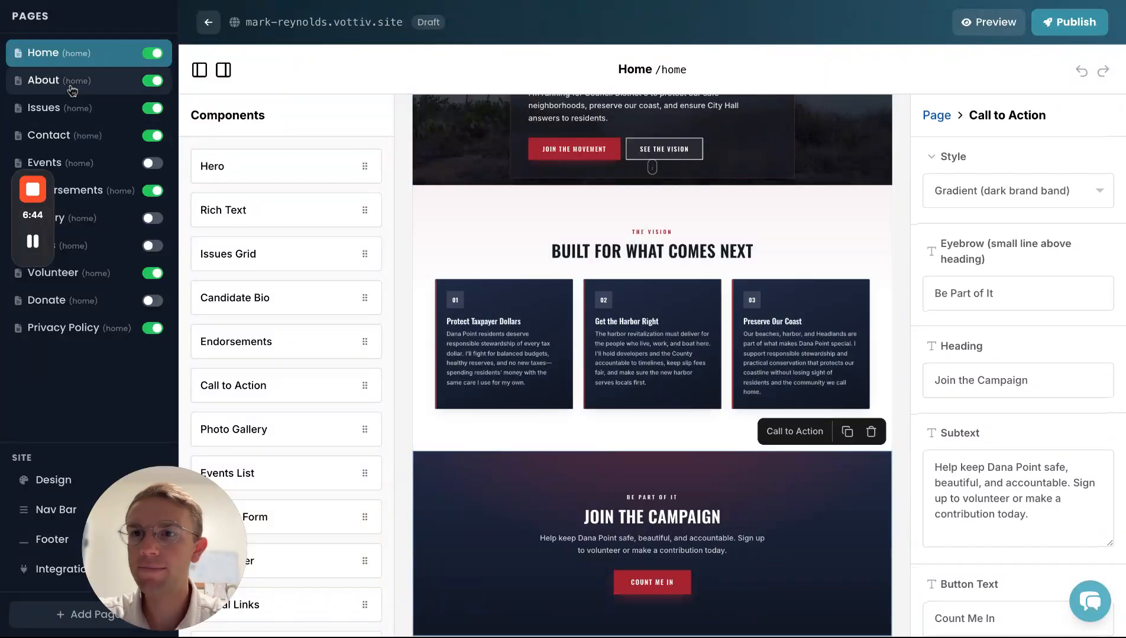
left_click(72, 85)
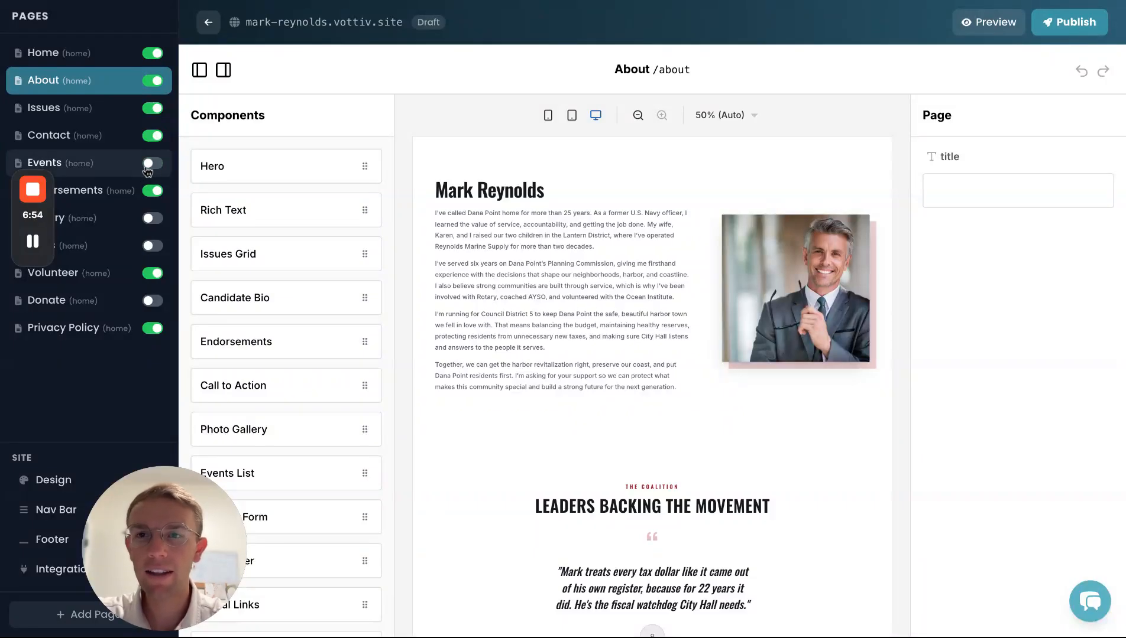
- Make the Events page visible and add an Events List above the alerts banner, then open Volunteer
left_click(87, 172)
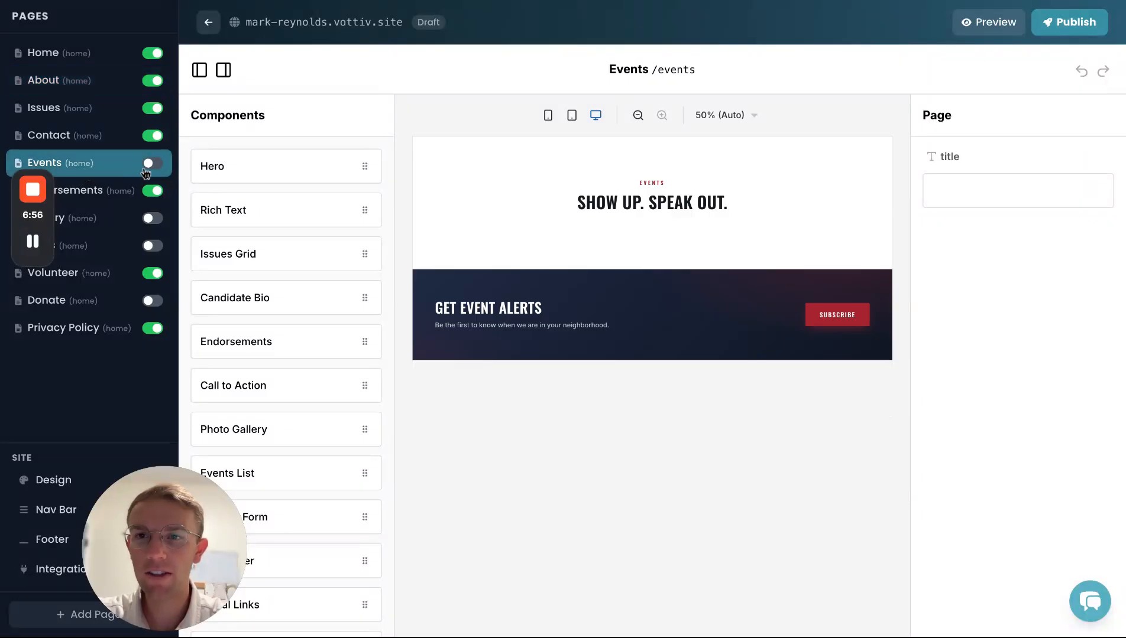
left_click(151, 164)
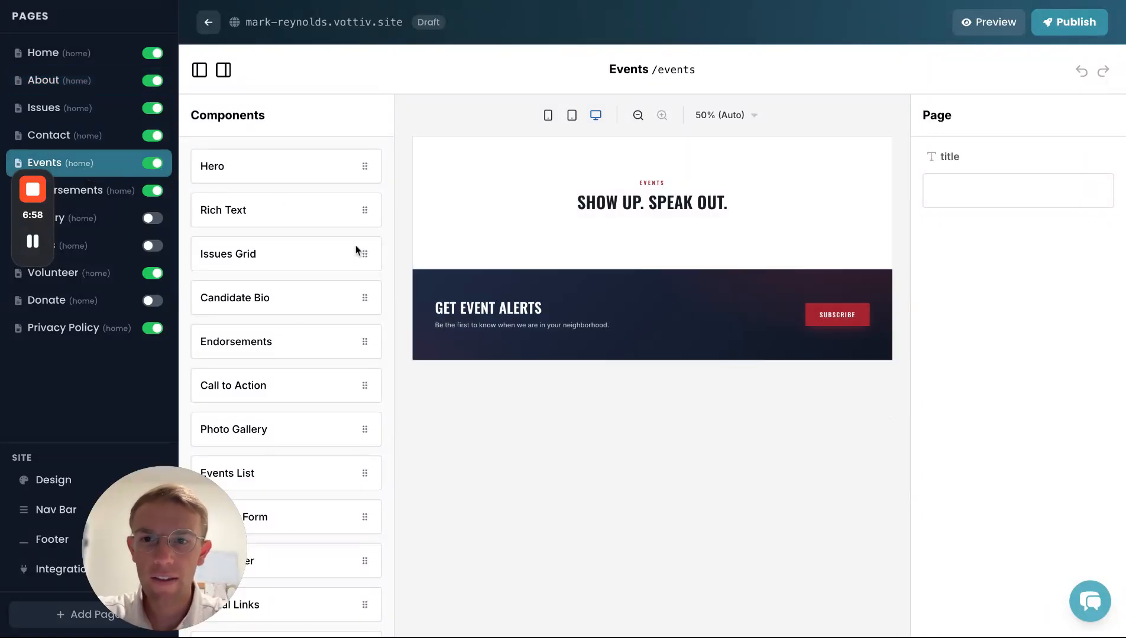
scroll(314, 344, "down", 2)
left_click_drag(232, 368, 532, 284)
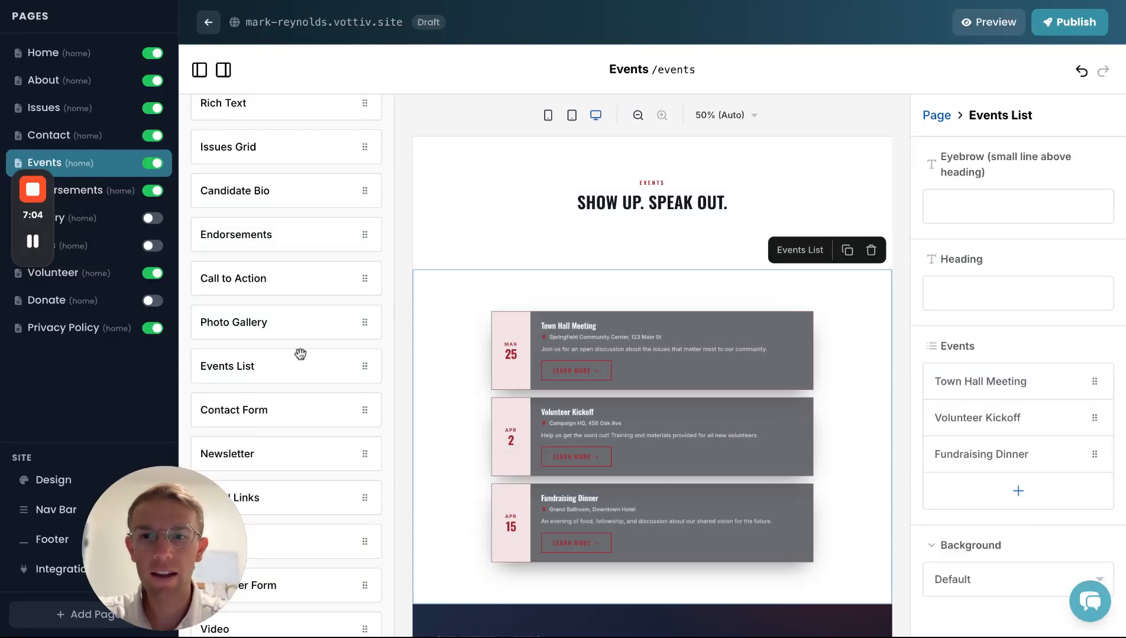
scroll(301, 356, "up", 2)
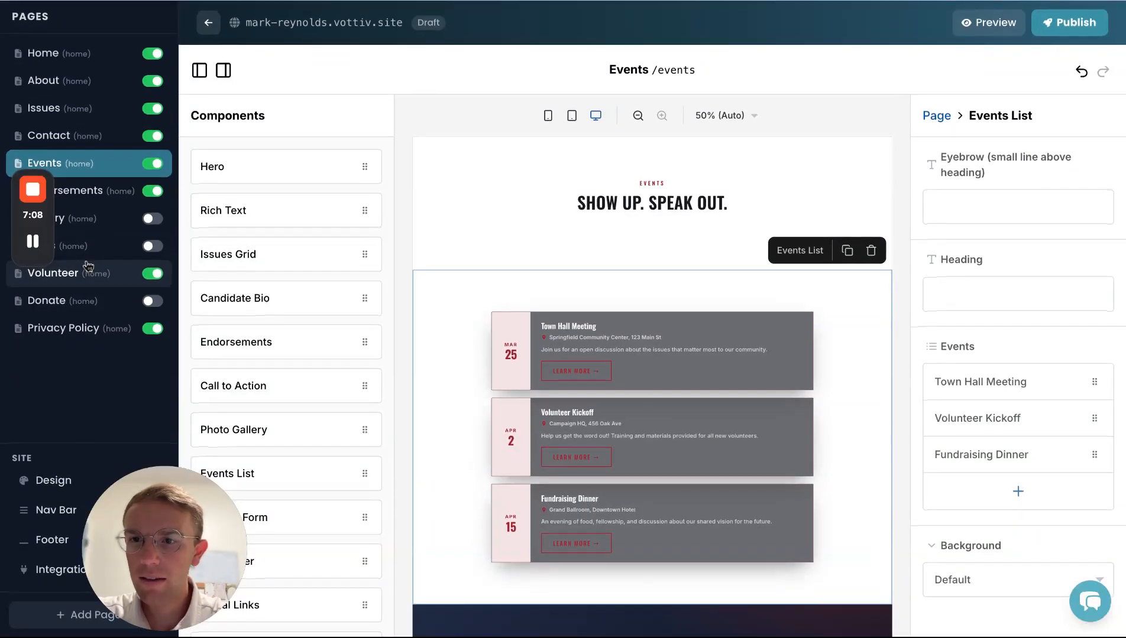
left_click(84, 281)
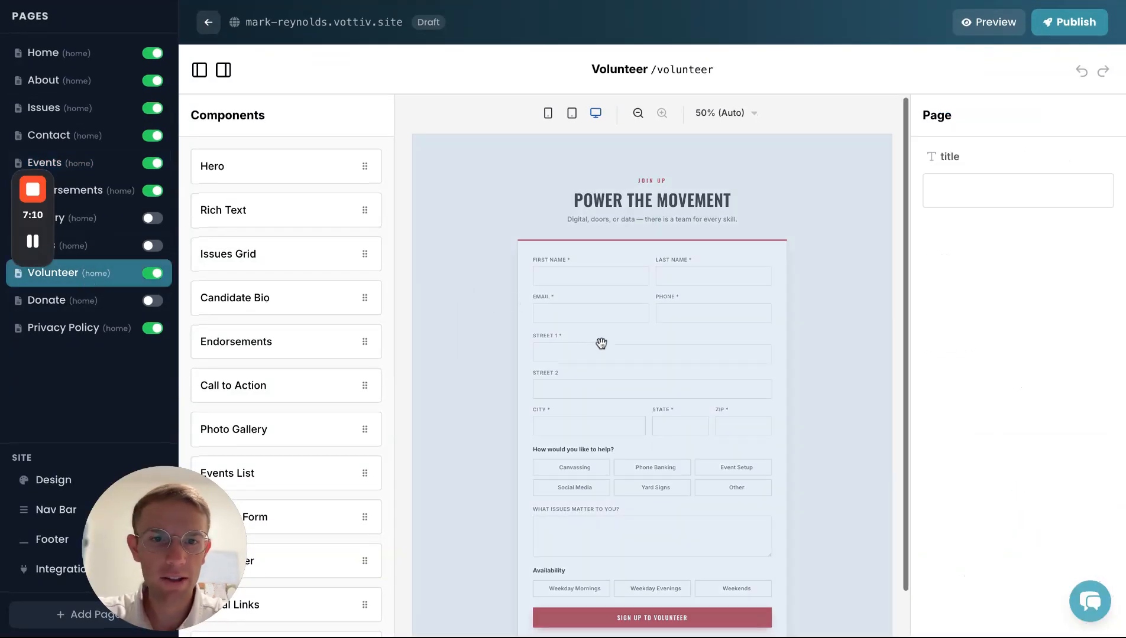
- Add a blank consent checkbox to the Volunteer Form and bring up the help article's SMS disclaimer example
scroll(600, 342, "down", 1)
left_click(650, 310)
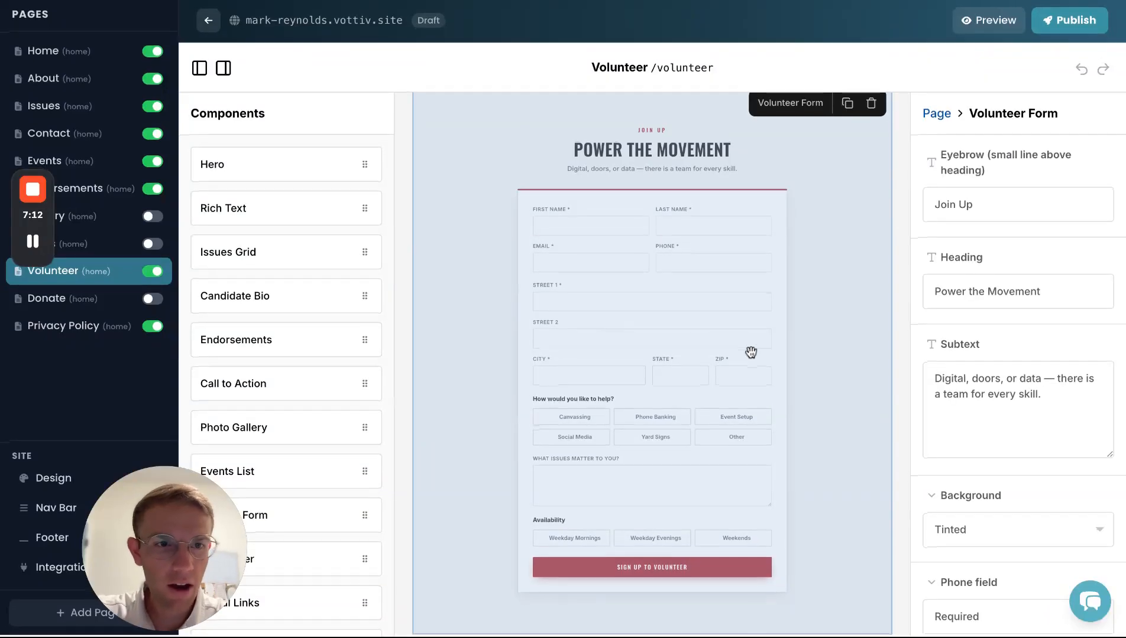
scroll(954, 451, "down", 10)
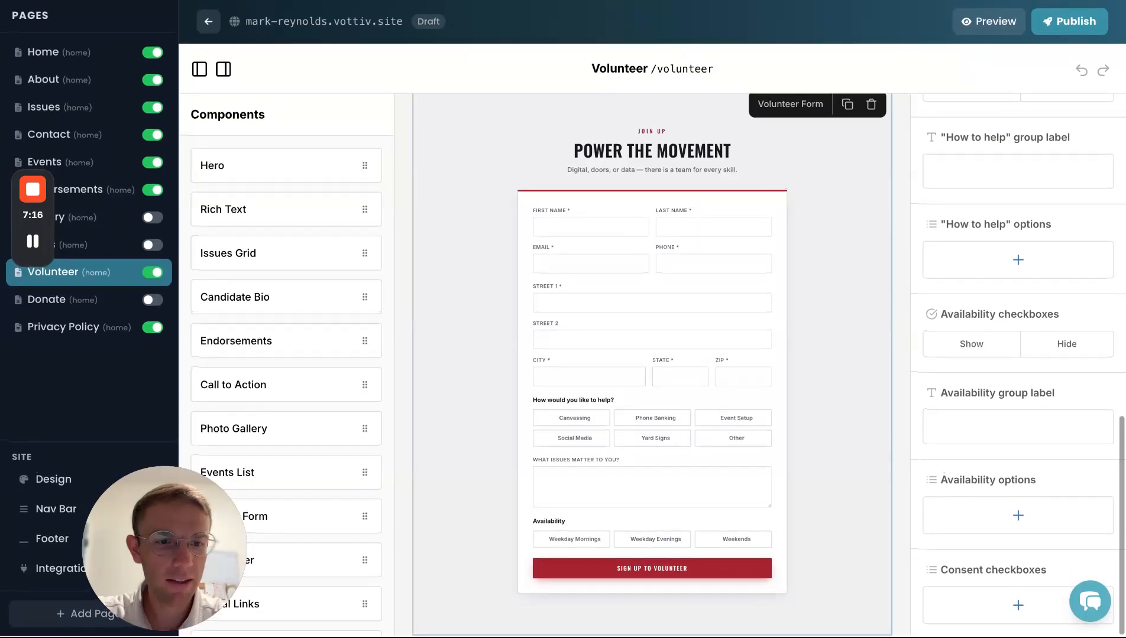
left_click(1017, 606)
scroll(1014, 540, "down", 1)
left_click(989, 570)
scroll(983, 544, "down", 4)
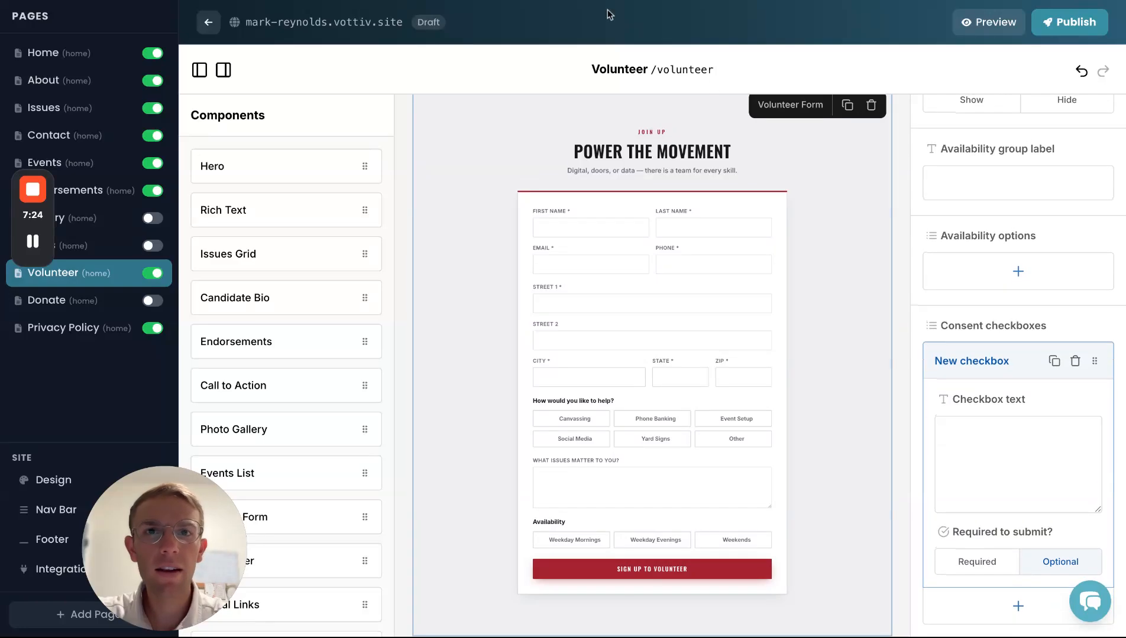
left_click(586, 0)
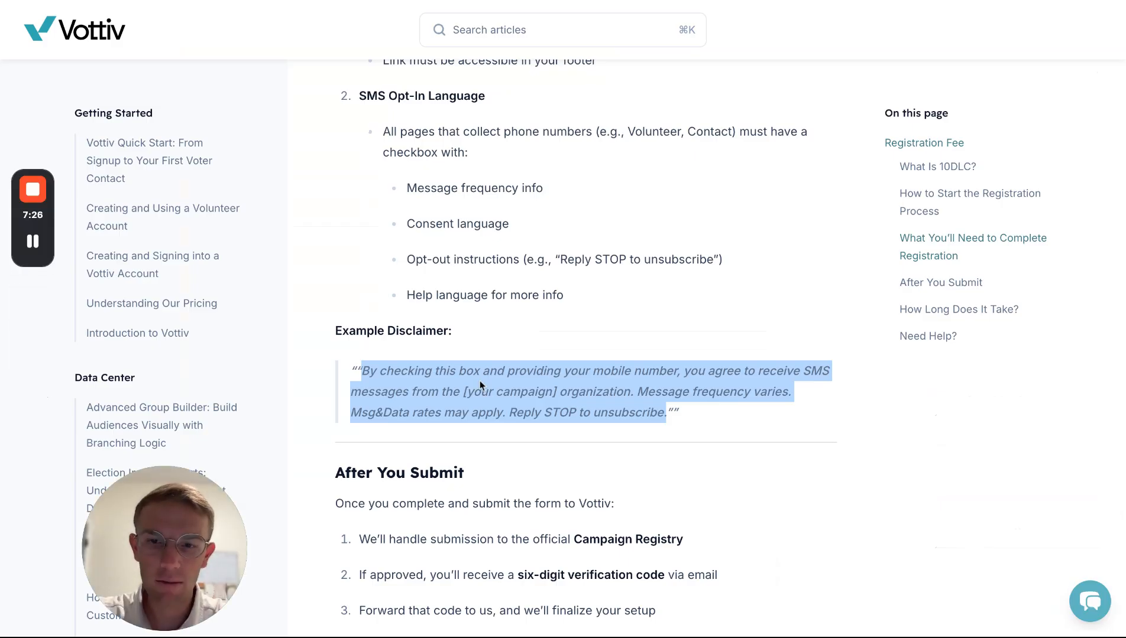
- Paste the example SMS consent text into the checkbox, replacing the [your campaign] placeholder with the candidate's name
left_click(227, 2)
left_click(954, 465)
type("By checking this box and providing your mobile number, you agree to receive SMS messages from the [your campaign] organization. Message frequency varies. Msg&Data rates may apply. Reply STOP to unsubscribe.")
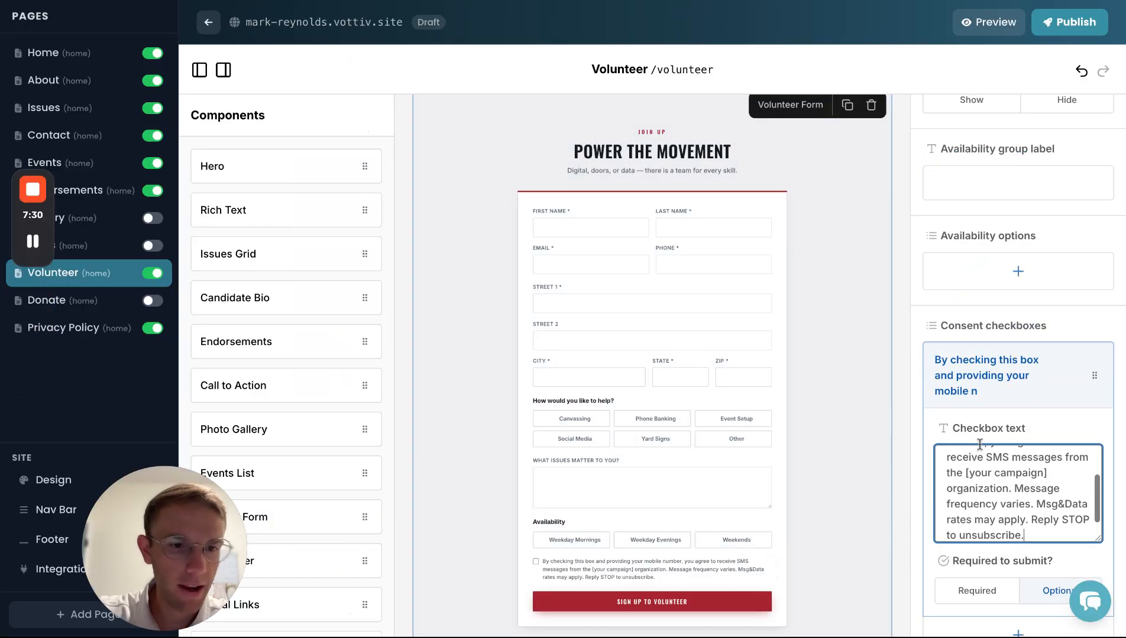
left_click_drag(1050, 473, 964, 473)
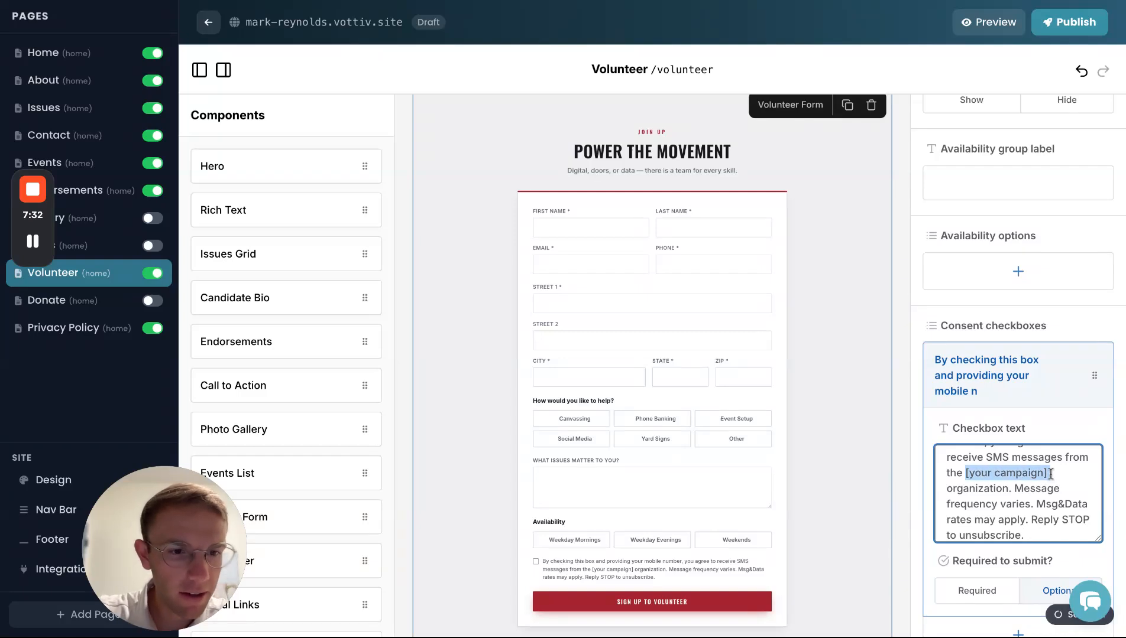
key("BackSpace")
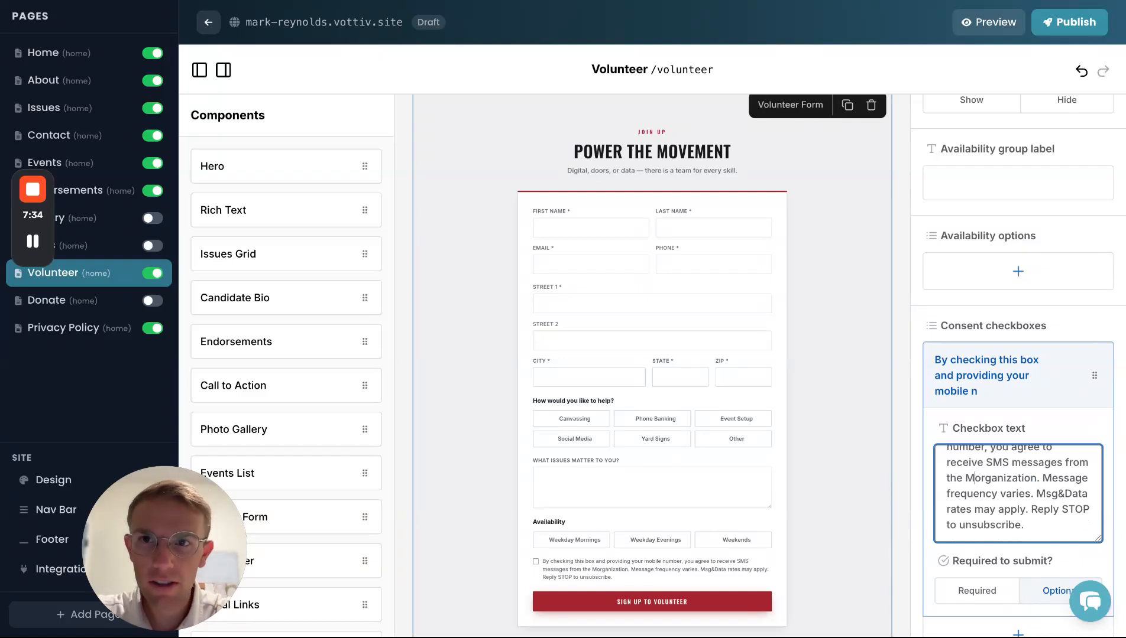
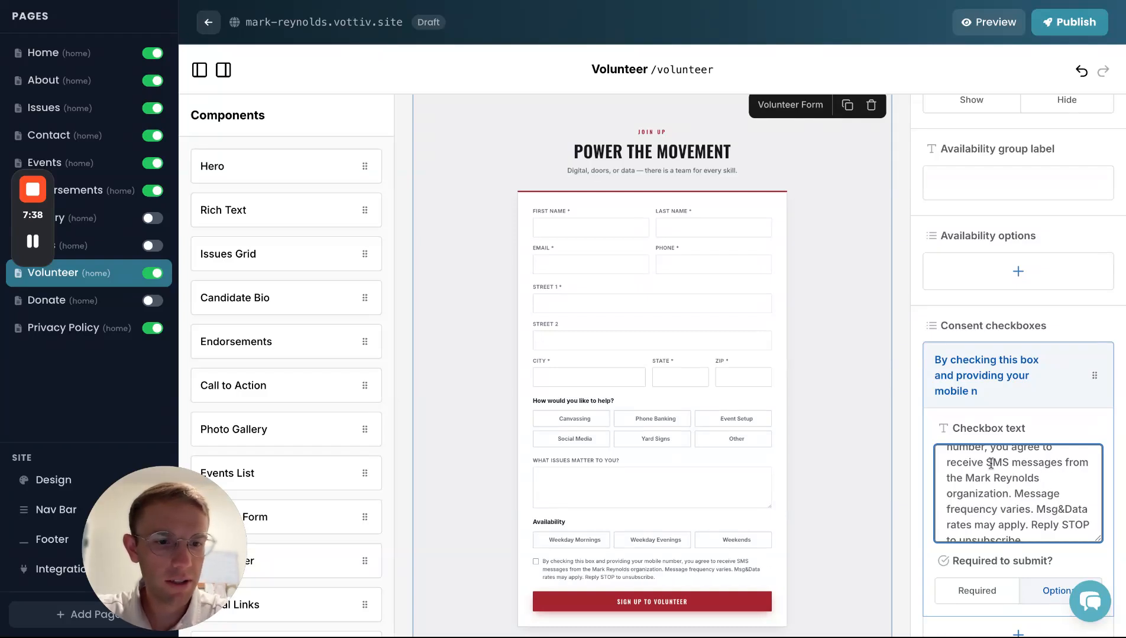
scroll(703, 484, "down", 1)
left_click(702, 485)
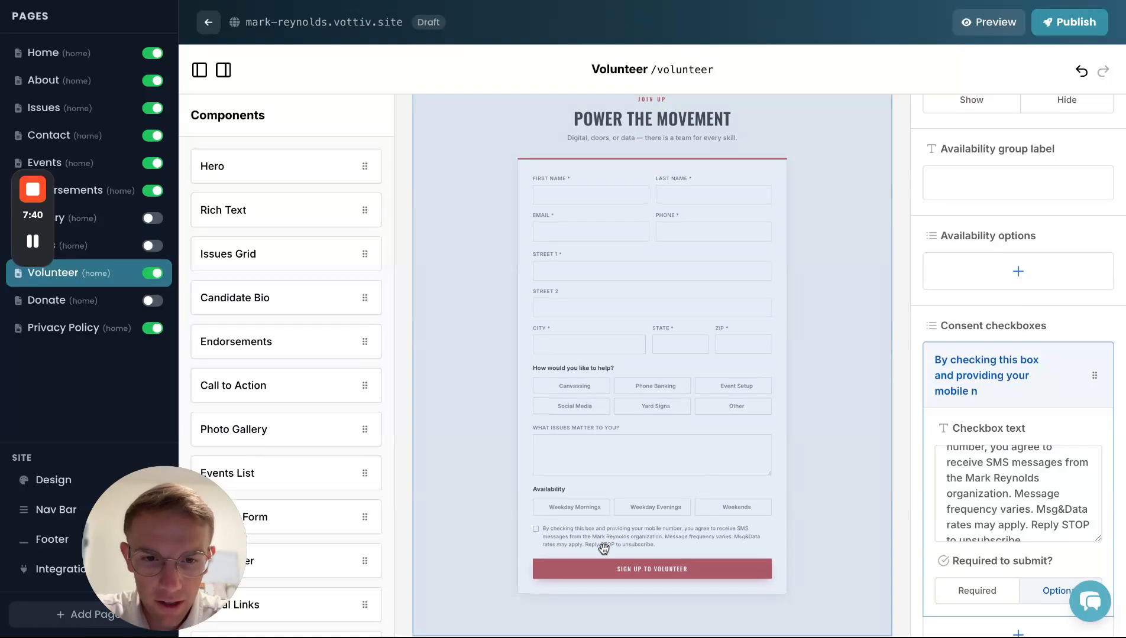
scroll(629, 511, "up", 2)
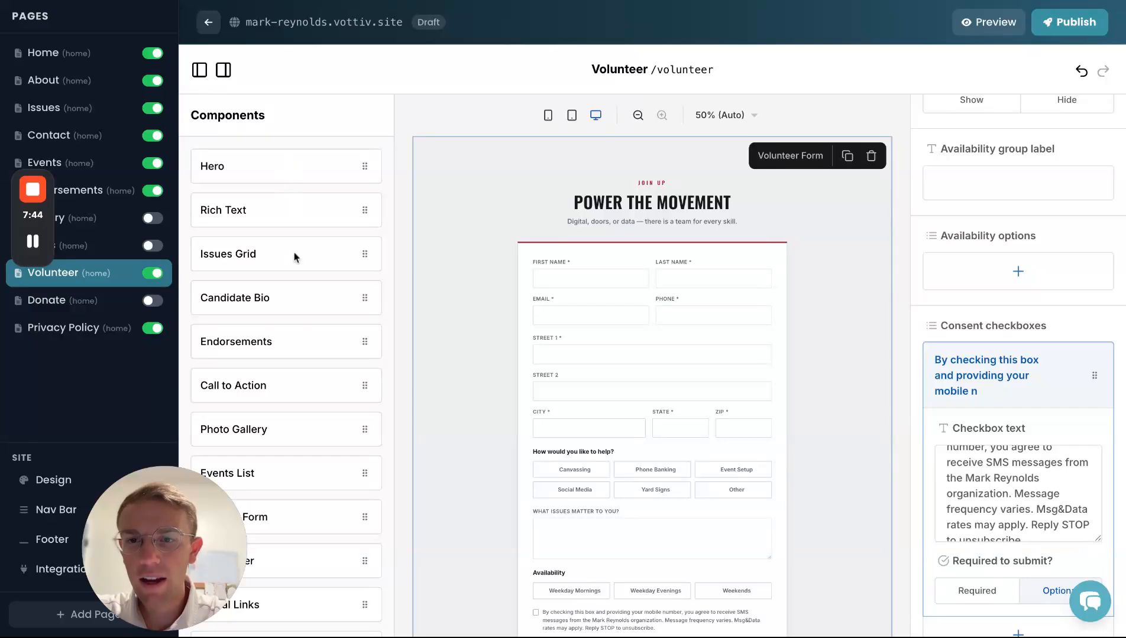
scroll(295, 257, "down", 2)
left_click_drag(259, 331, 259, 330)
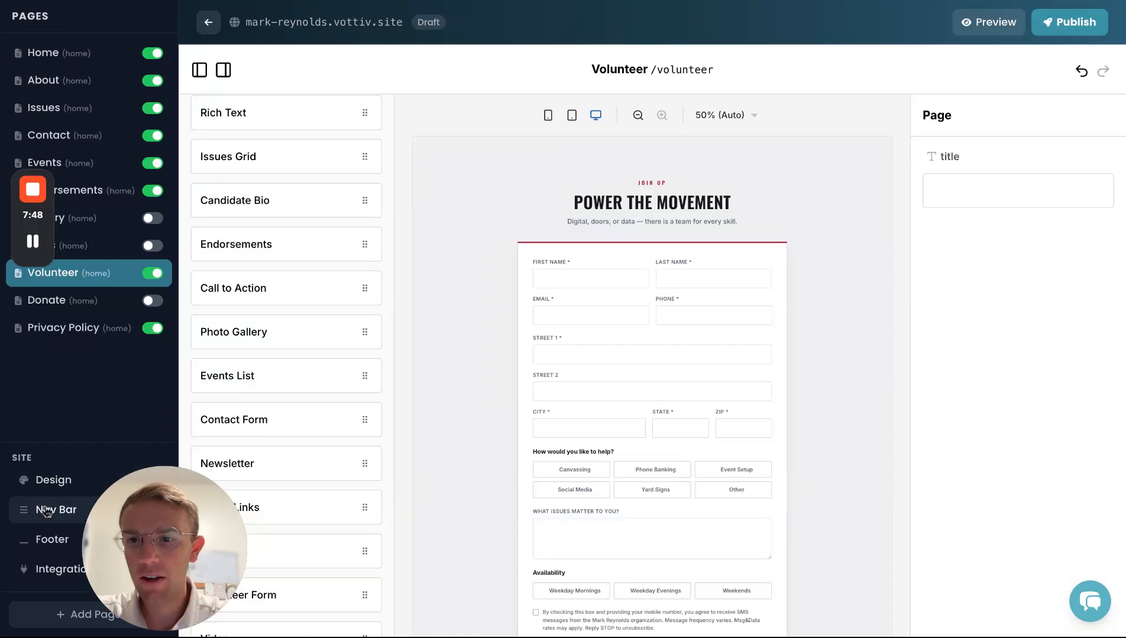
- Inspect the Nav Bar and Footer settings without keeping changes, then open the Privacy Policy page
left_click(47, 510)
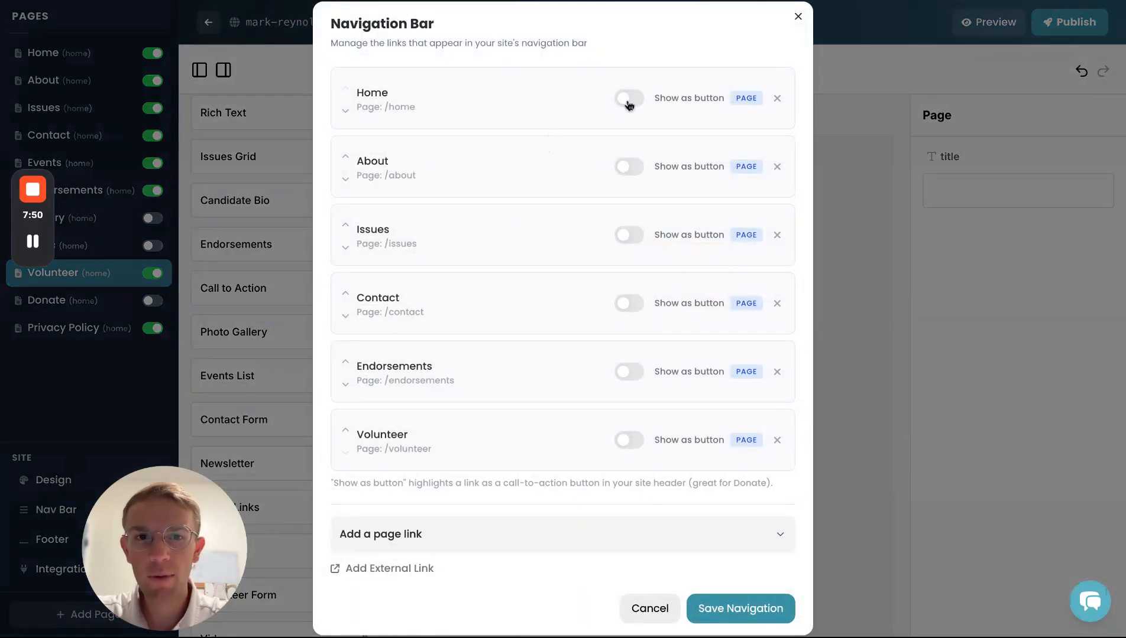
left_click(629, 99)
left_click(628, 98)
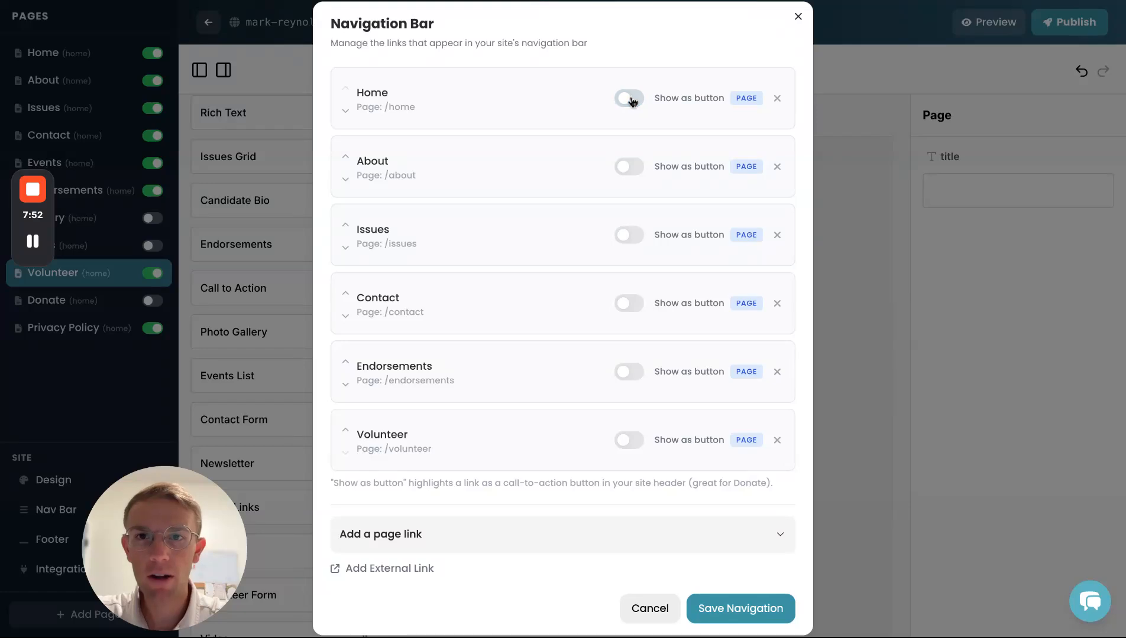
left_click(799, 17)
left_click(48, 548)
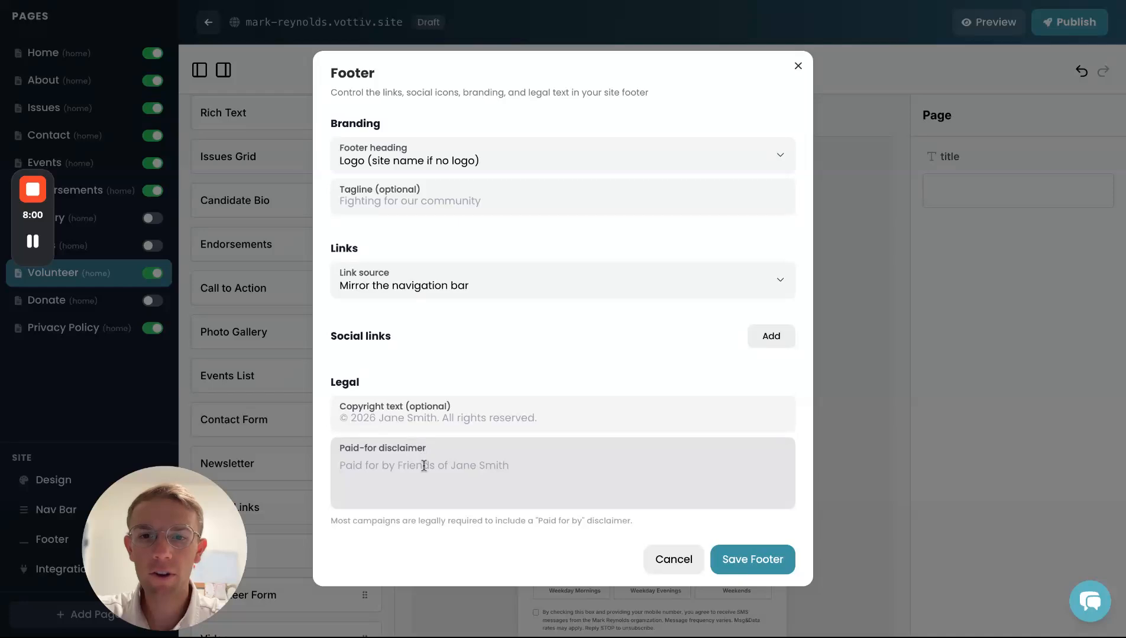
left_click(798, 67)
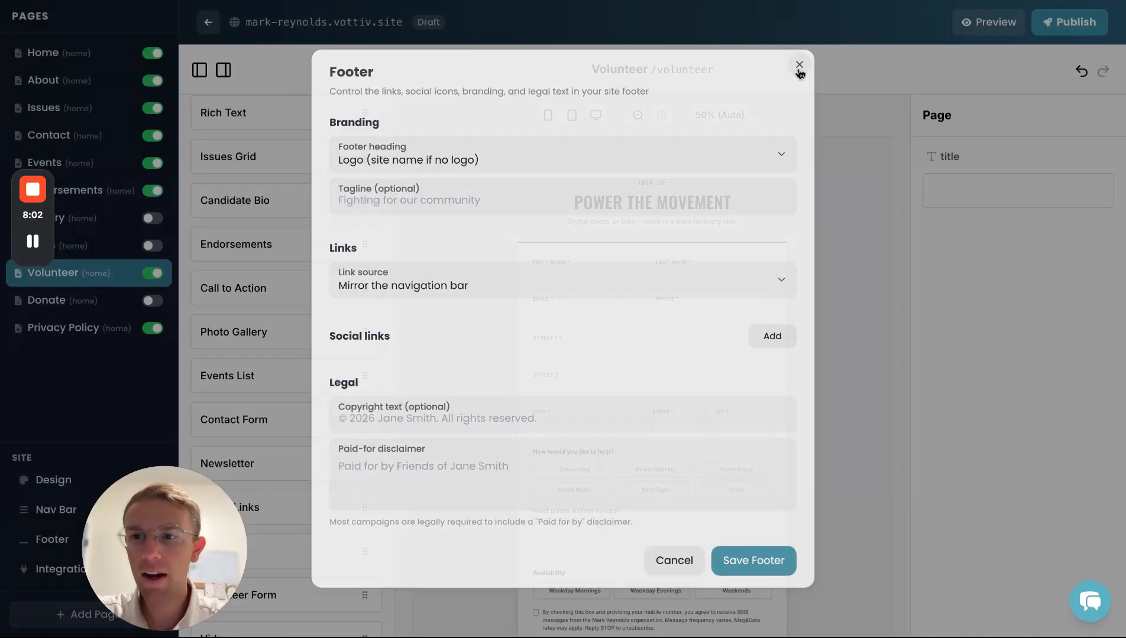
left_click(117, 328)
- Scroll through the Privacy Policy, then go back to the Home page and preview the draft site
scroll(550, 301, "down", 1)
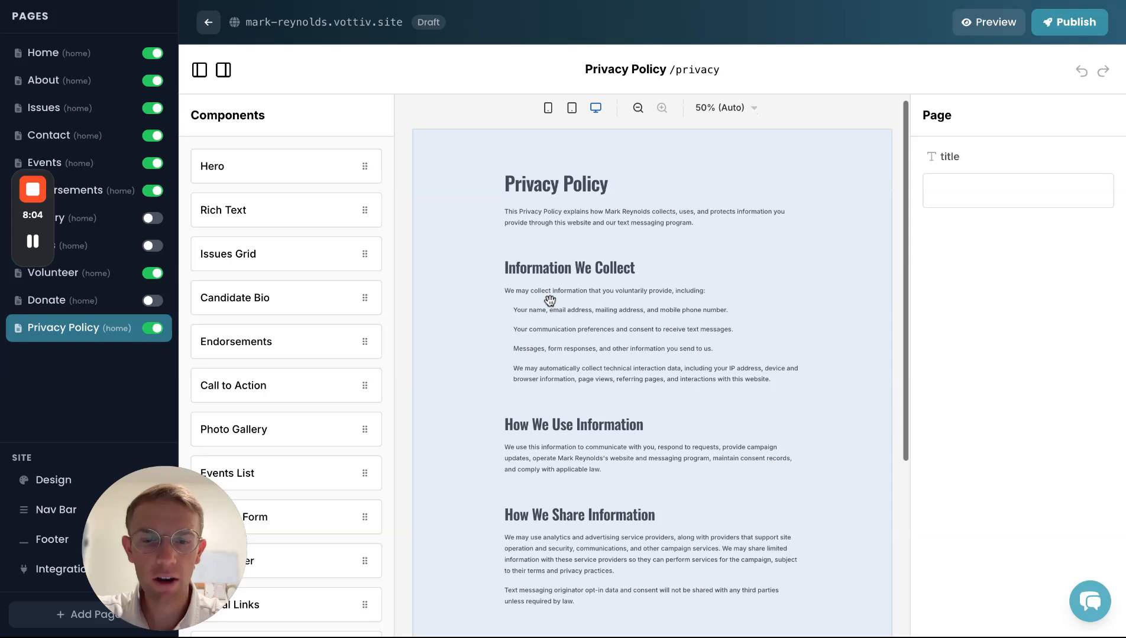
scroll(550, 301, "down", 4)
scroll(650, 366, "down", 2)
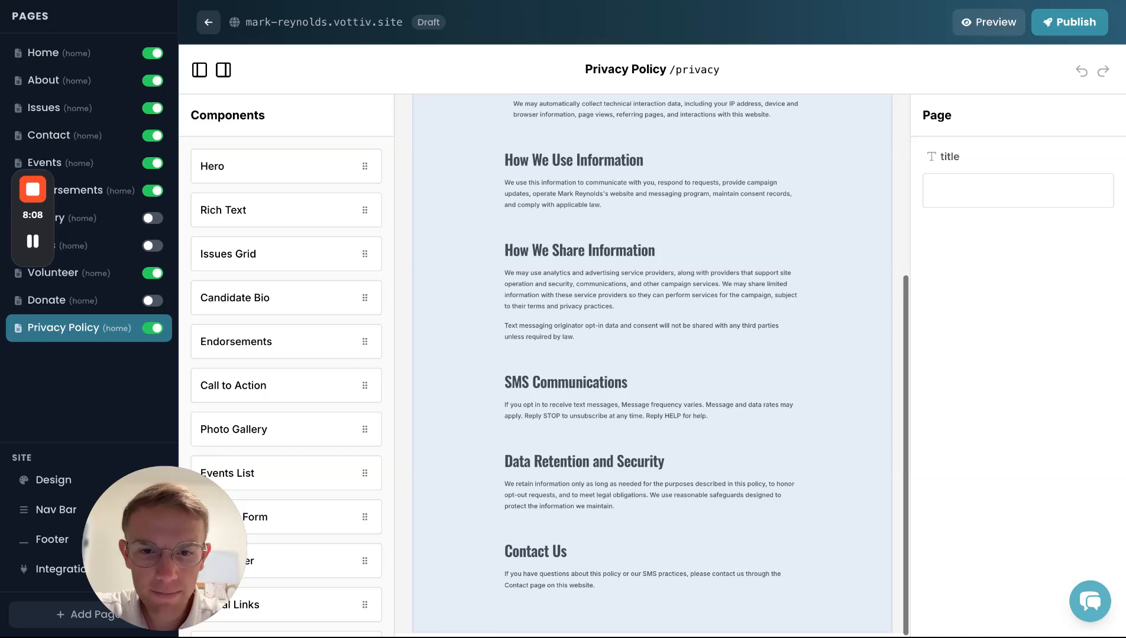
left_click(104, 54)
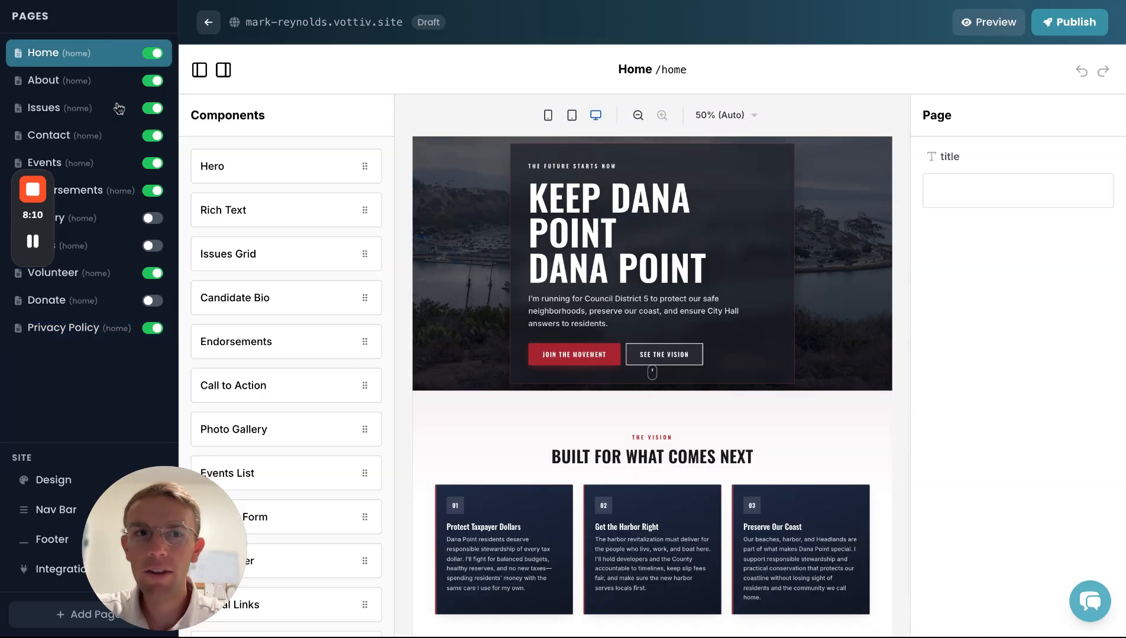
left_click(989, 21)
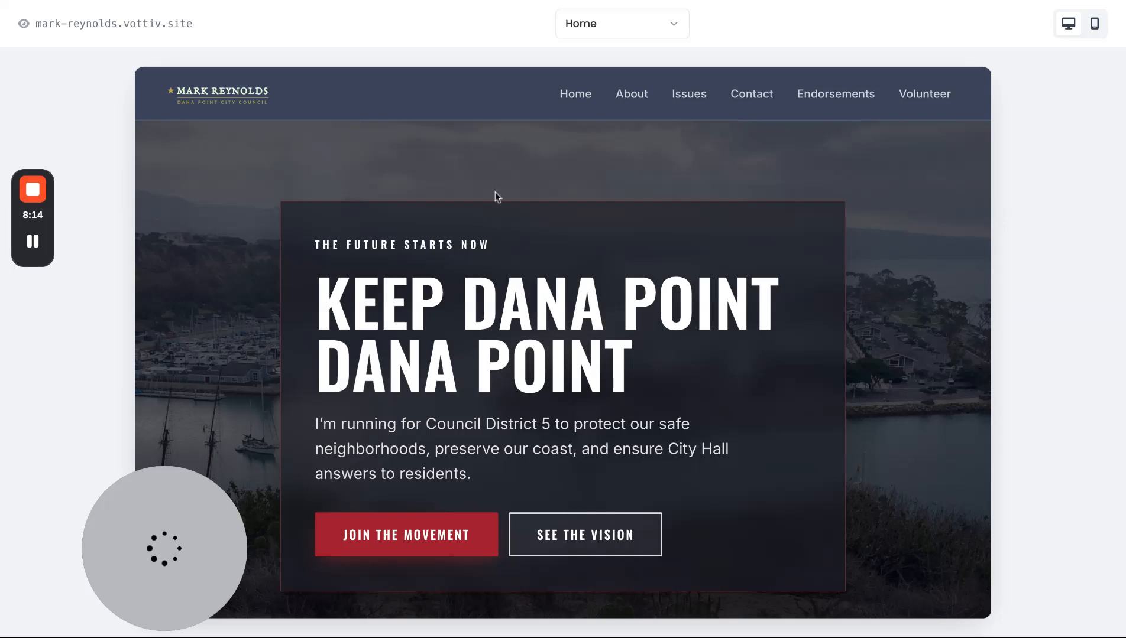
- Follow the See the Vision link to Issues, then review the Volunteer page in the preview
scroll(496, 261, "down", 2)
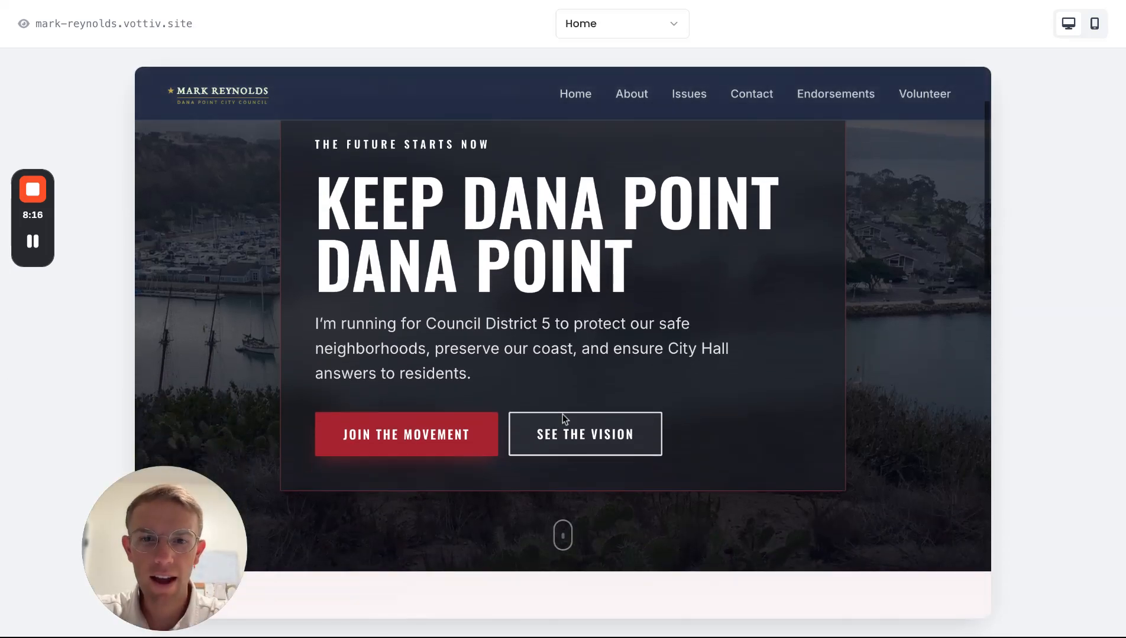
left_click(574, 436)
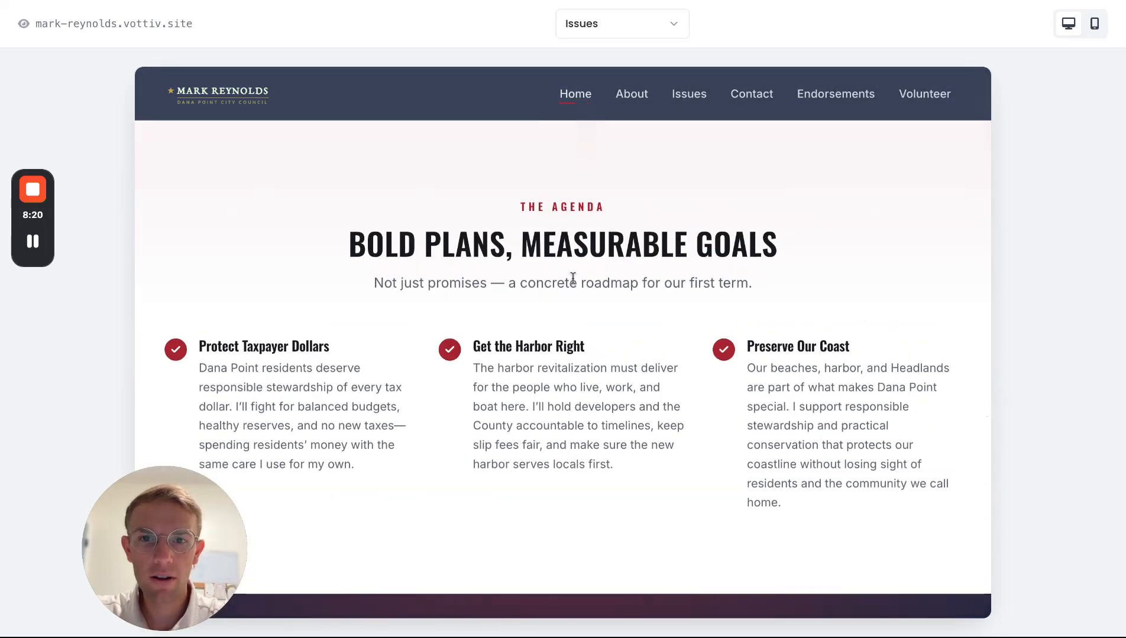
scroll(574, 235, "down", 5)
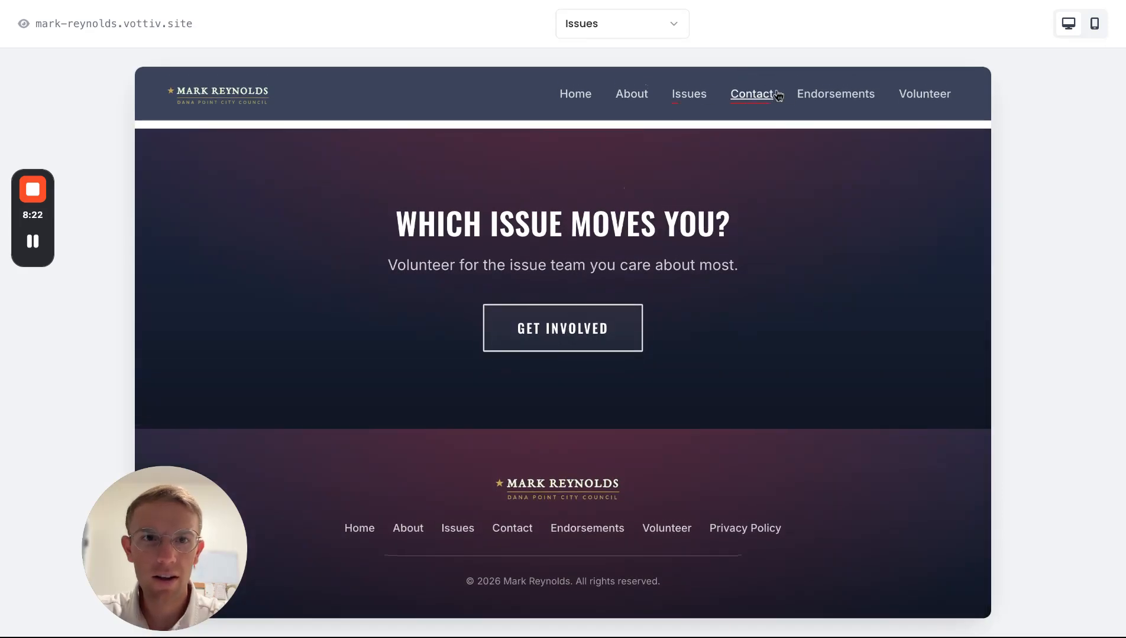
left_click(914, 94)
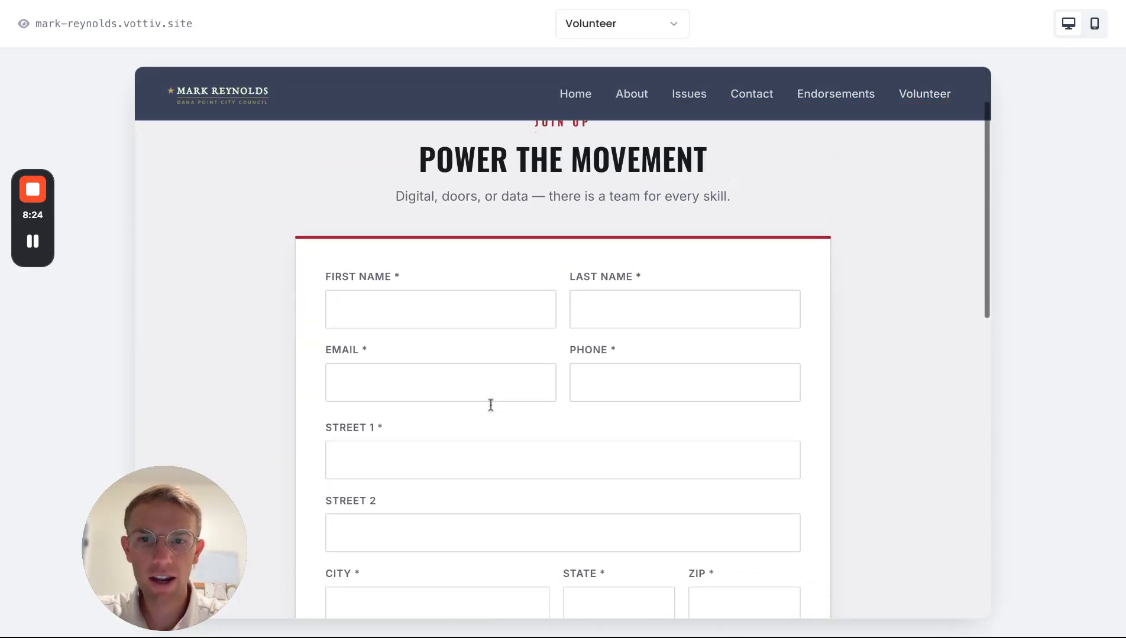
scroll(490, 405, "down", 6)
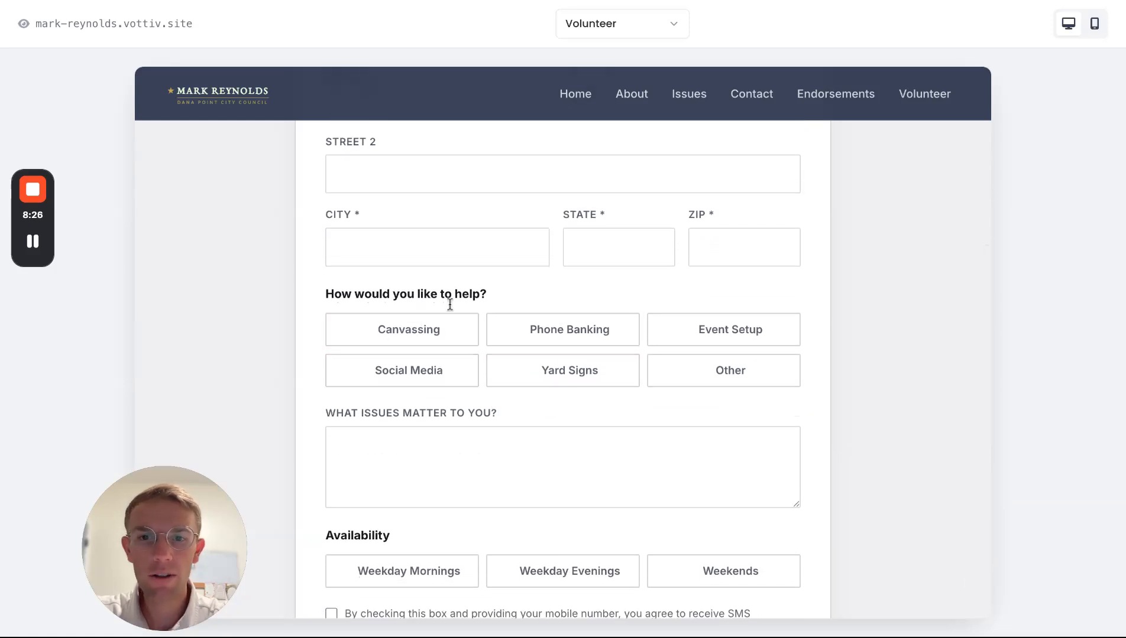
scroll(563, 354, "down", 1)
scroll(564, 355, "down", 1)
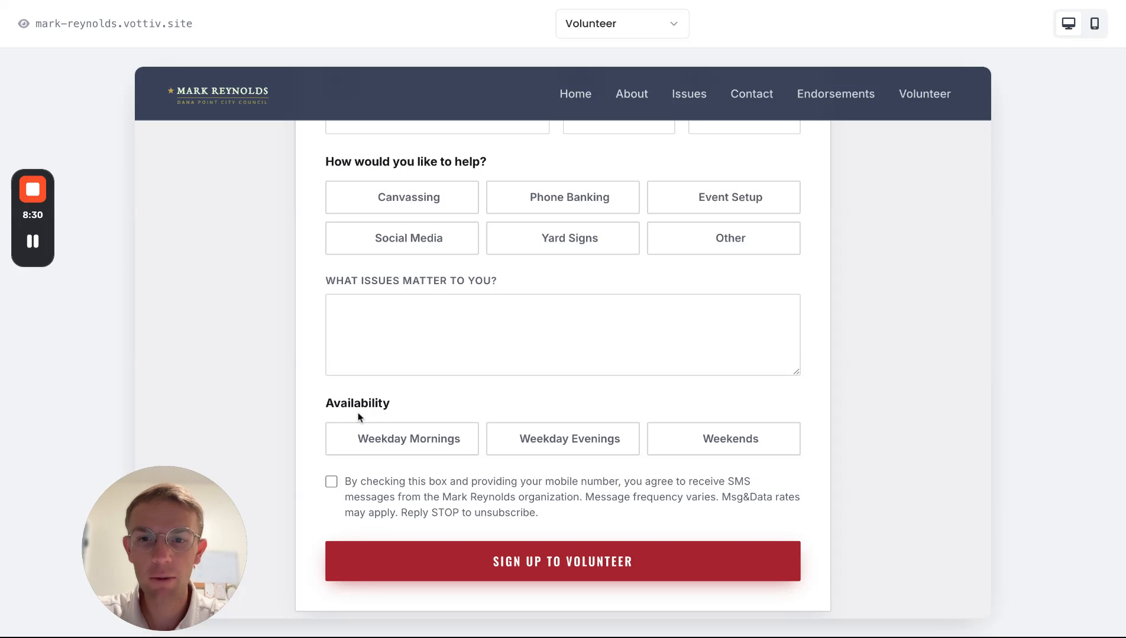
scroll(357, 414, "up", 7)
- Preview the Endorsements, Contact, Issues and About pages, then return to Home and the editor
left_click(822, 95)
scroll(641, 262, "down", 3)
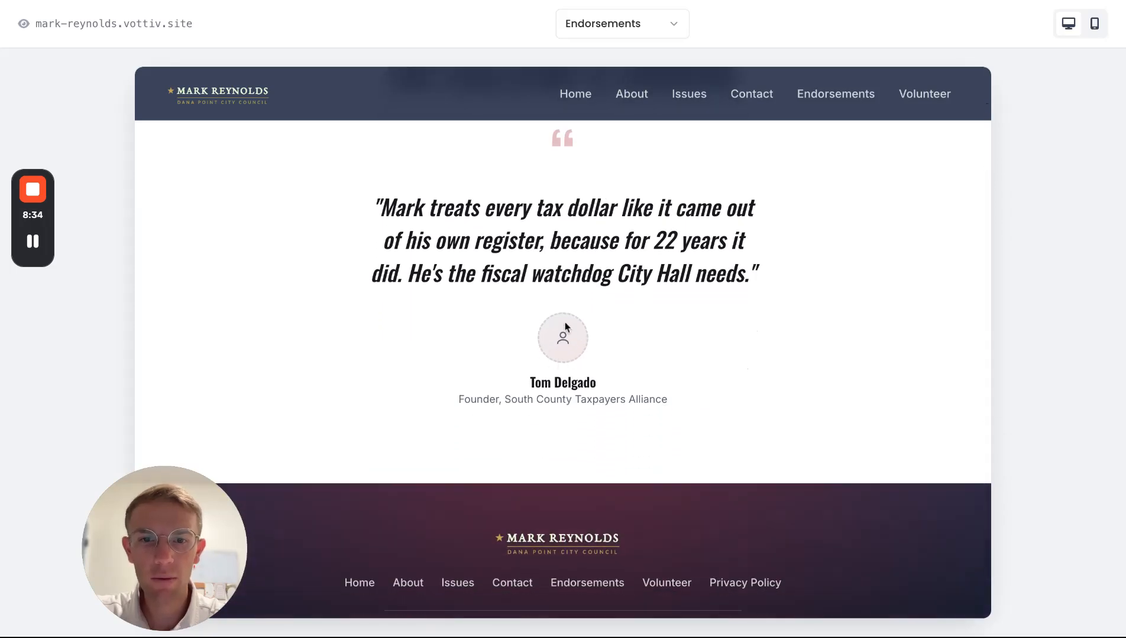
left_click(754, 94)
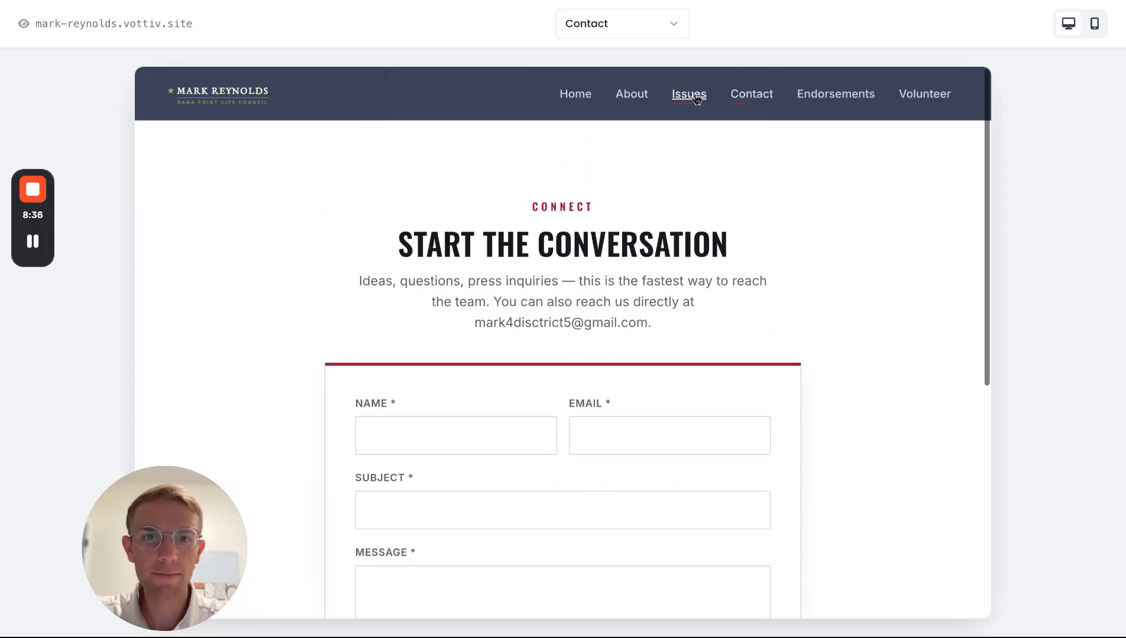
left_click(689, 95)
left_click(632, 98)
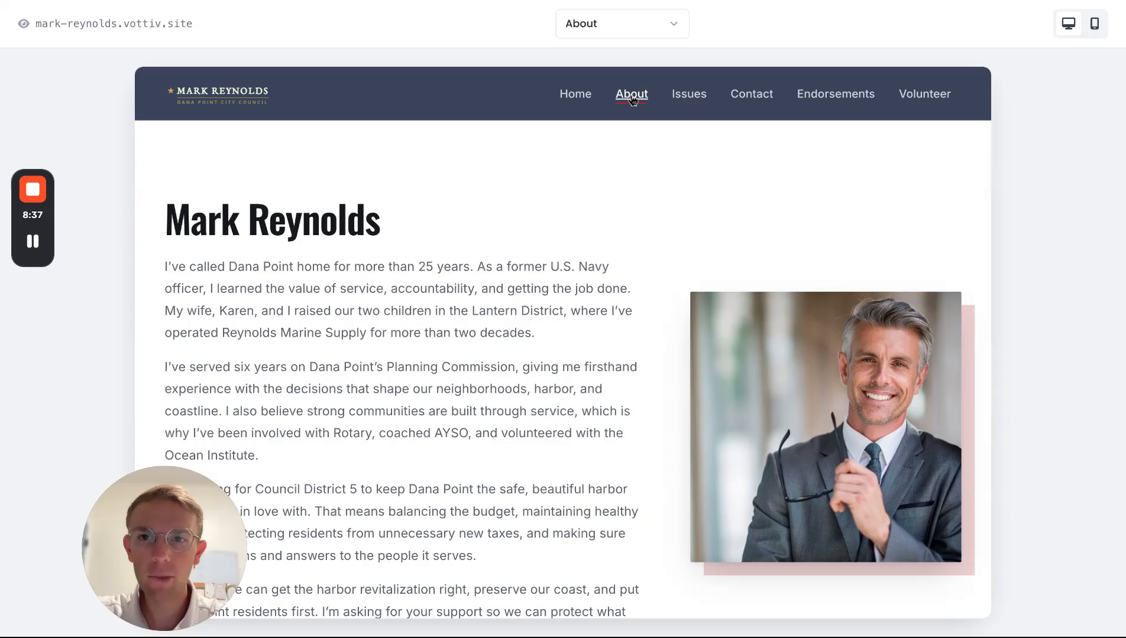
scroll(563, 256, "down", 9)
left_click(584, 105)
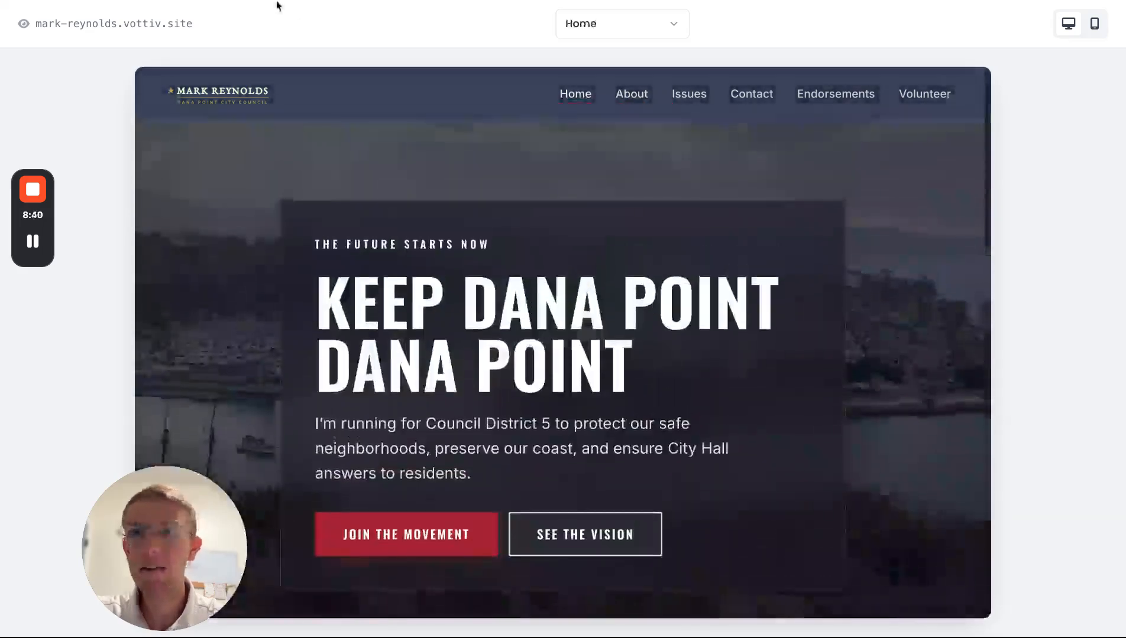
left_click(276, 2)
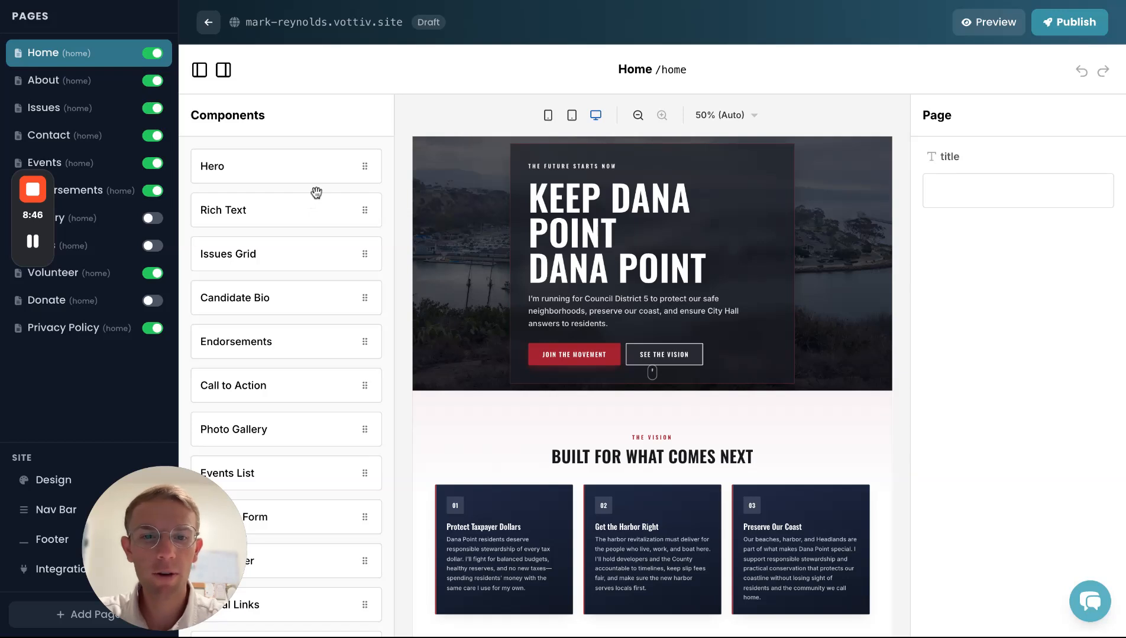
- Select the Home hero and Issues Grid sections to inspect them
scroll(289, 394, "down", 1)
left_click(690, 221)
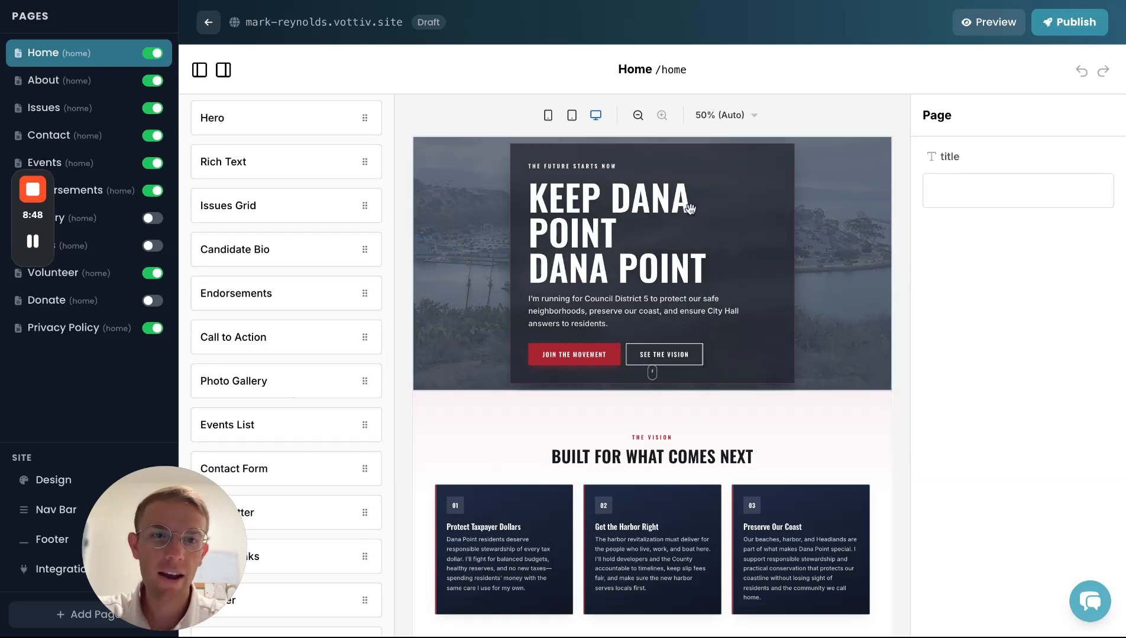
left_click(709, 478)
scroll(998, 317, "down", 3)
scroll(998, 317, "down", 2)
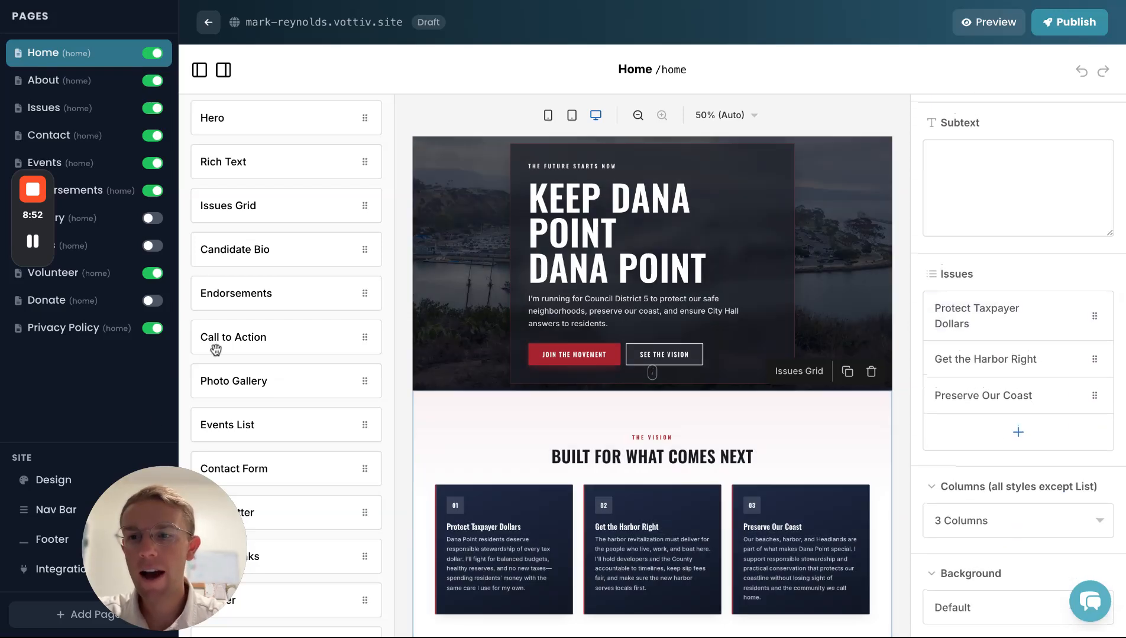
- Open and close the Design settings, then exit the editor to the website dashboard
left_click(48, 482)
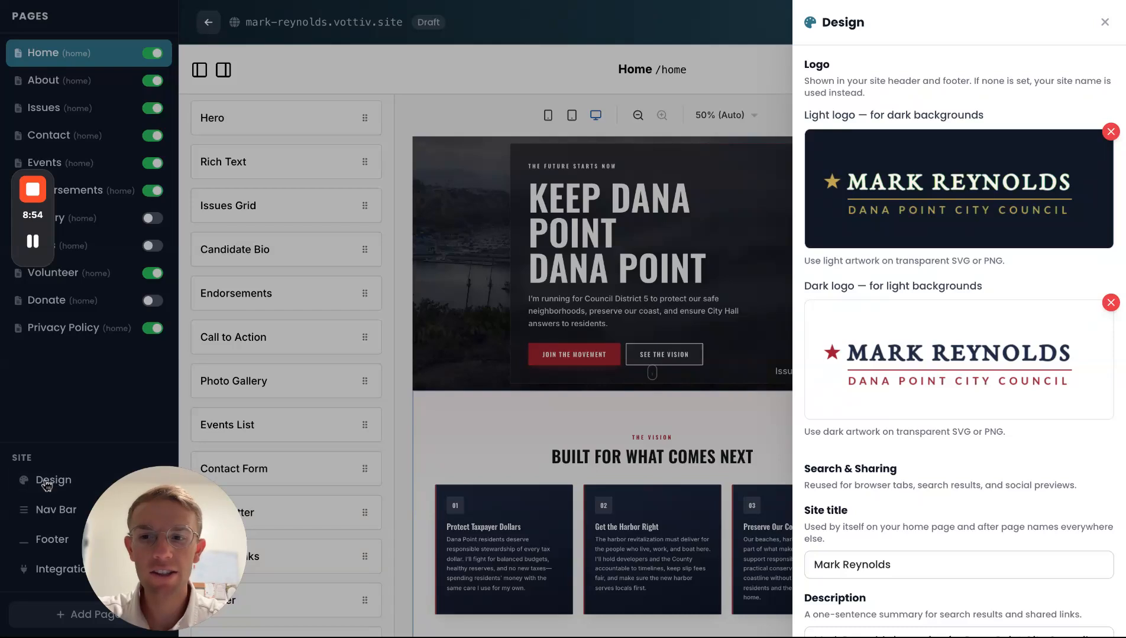
left_click(1104, 23)
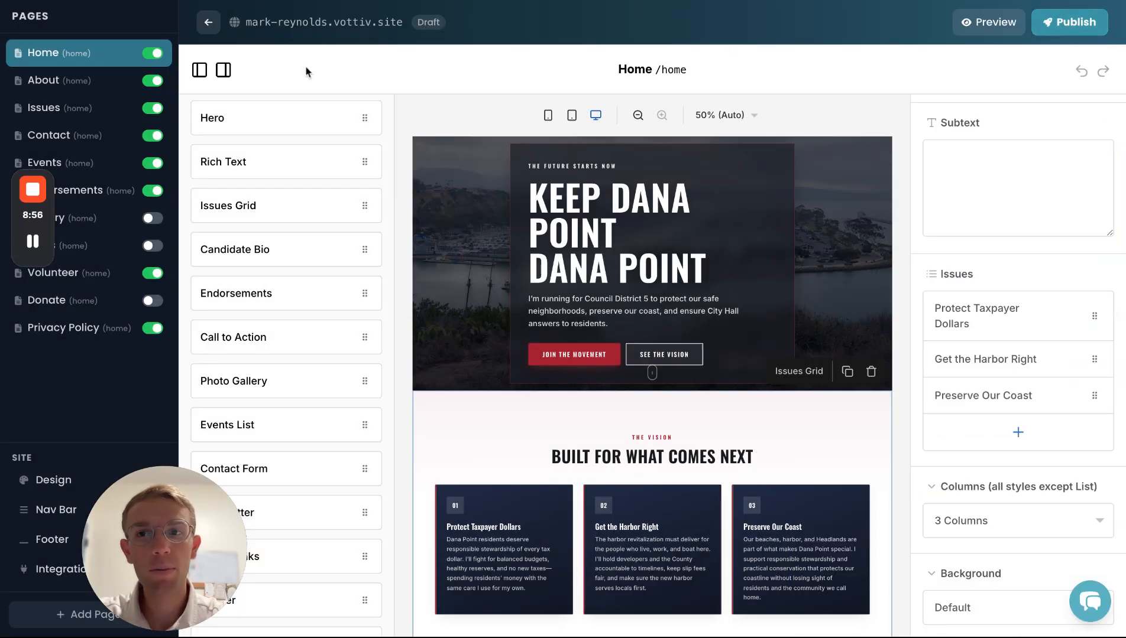
left_click(209, 22)
scroll(409, 317, "down", 1)
scroll(409, 317, "up", 1)
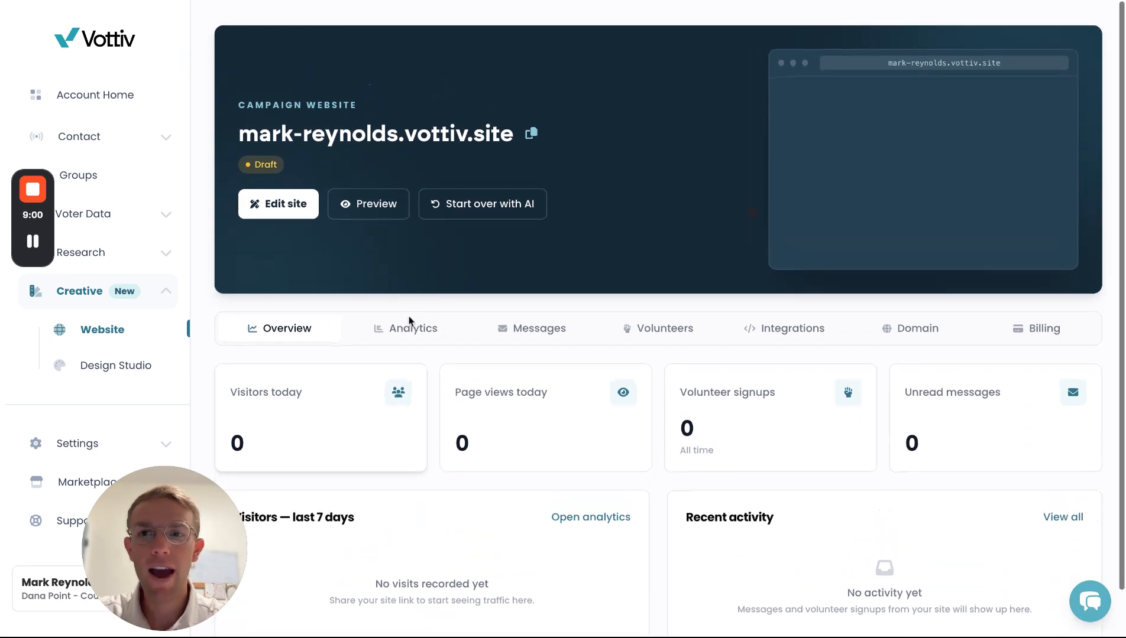